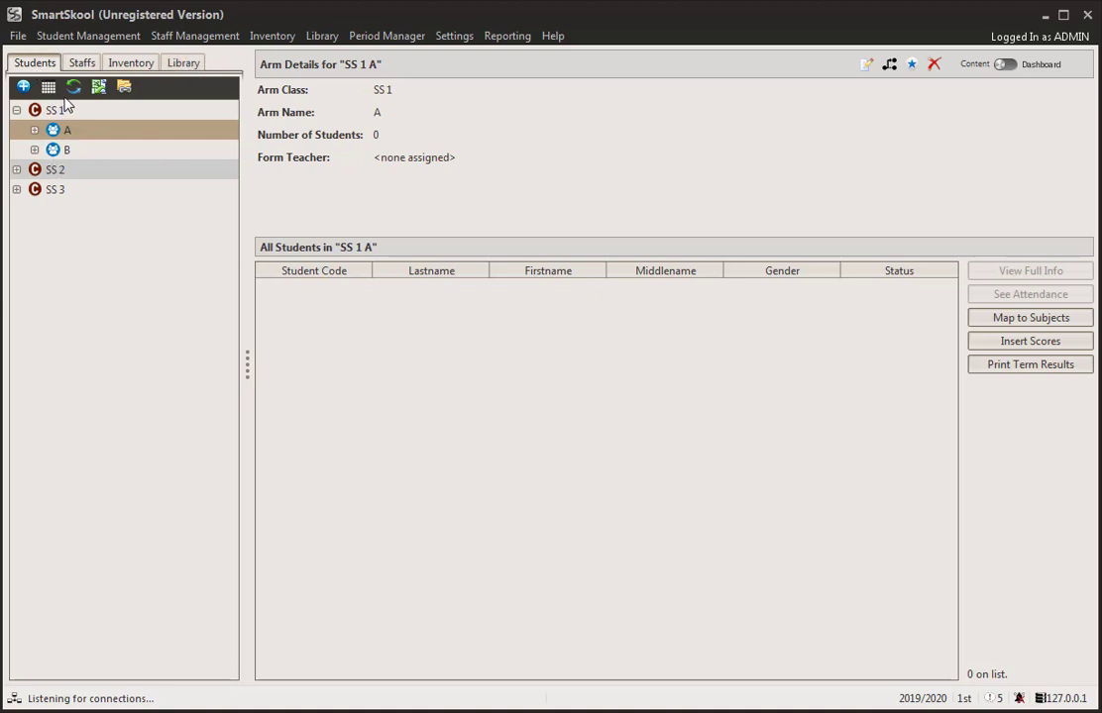
Look through the staff, inventory and library record lists, and return to the student classes
{"action": "left_click", "coordinate": [81, 62]}
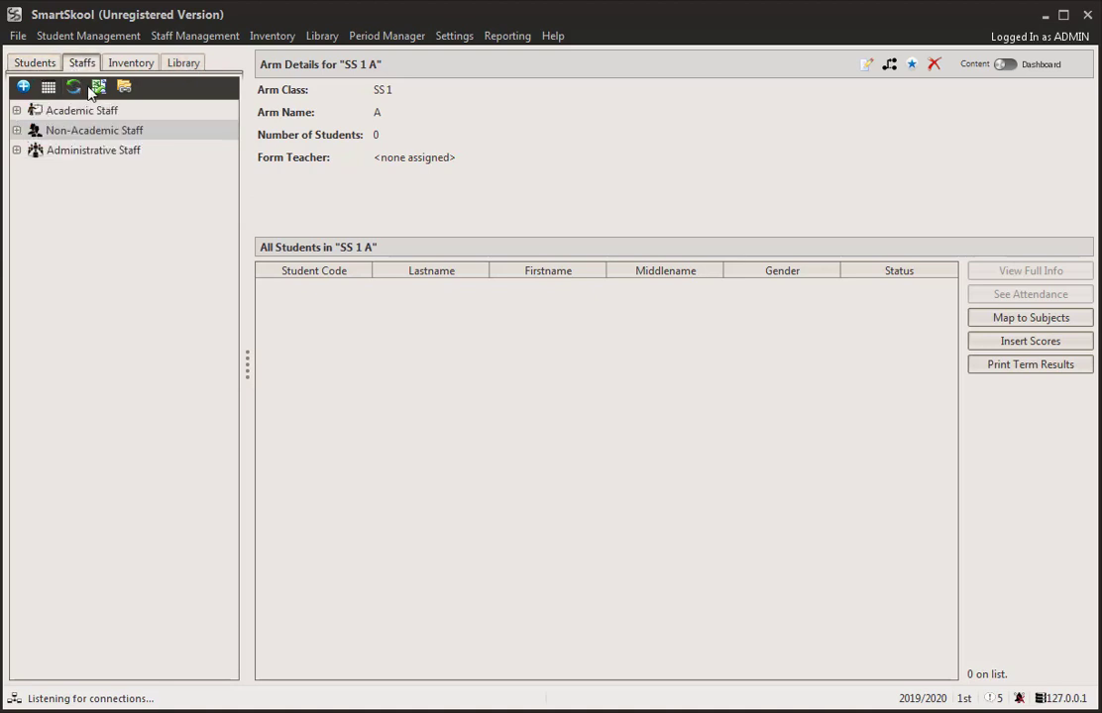
{"action": "left_click", "coordinate": [130, 63]}
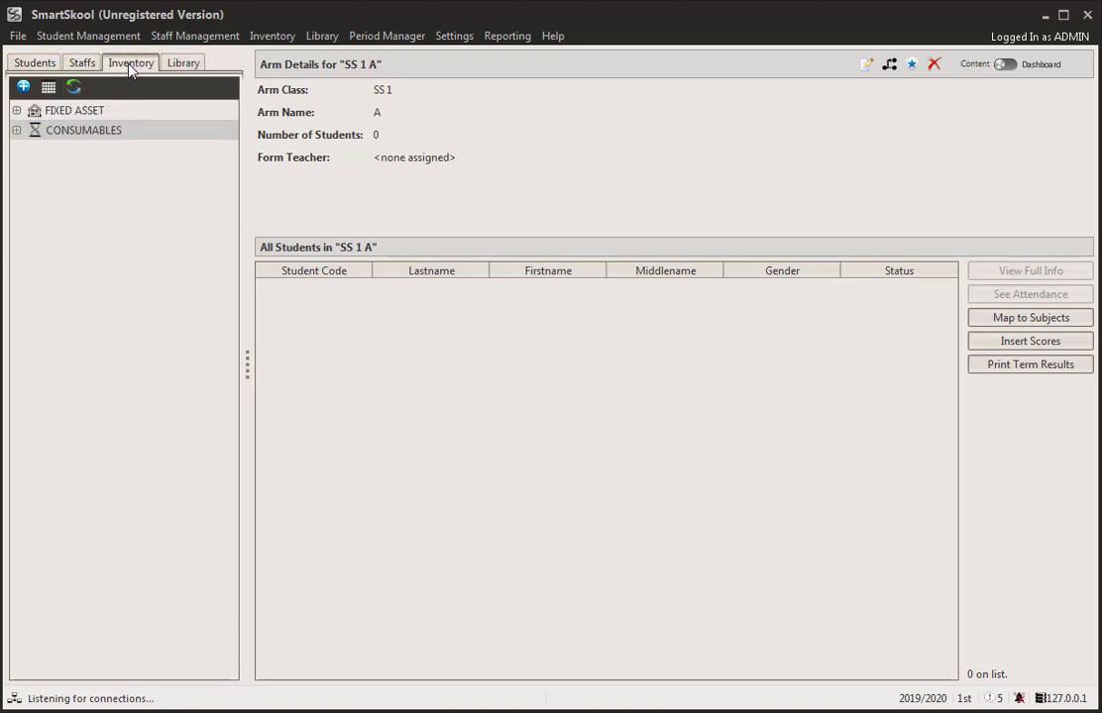
{"action": "left_click", "coordinate": [182, 63]}
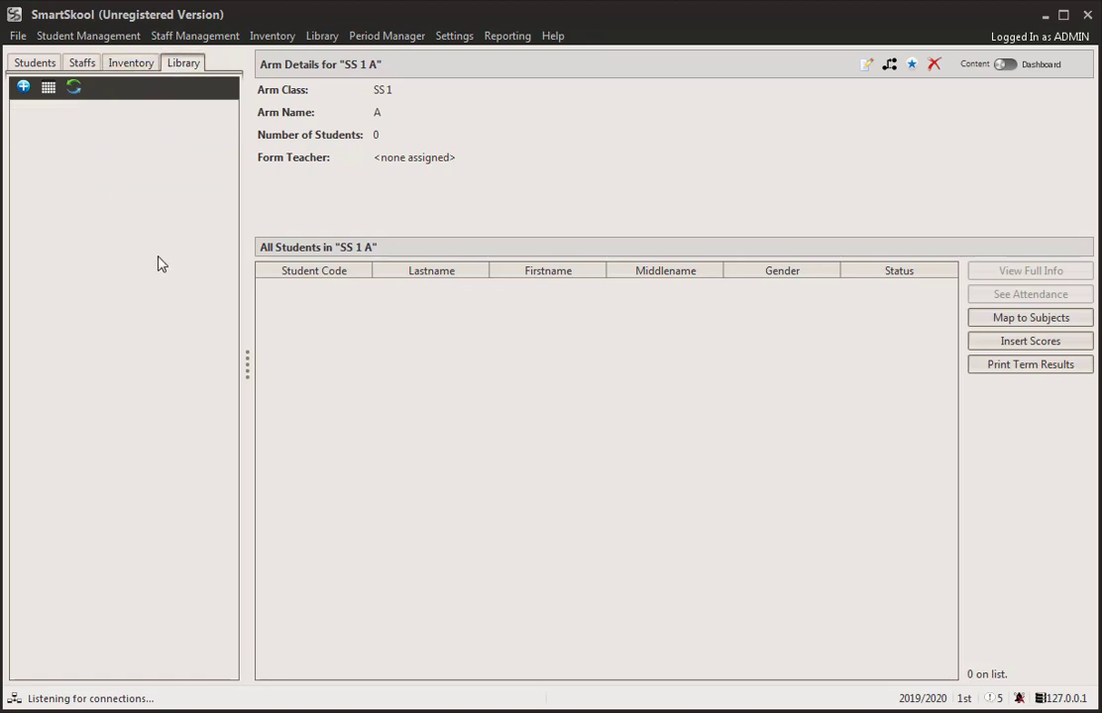
{"action": "left_click", "coordinate": [32, 63]}
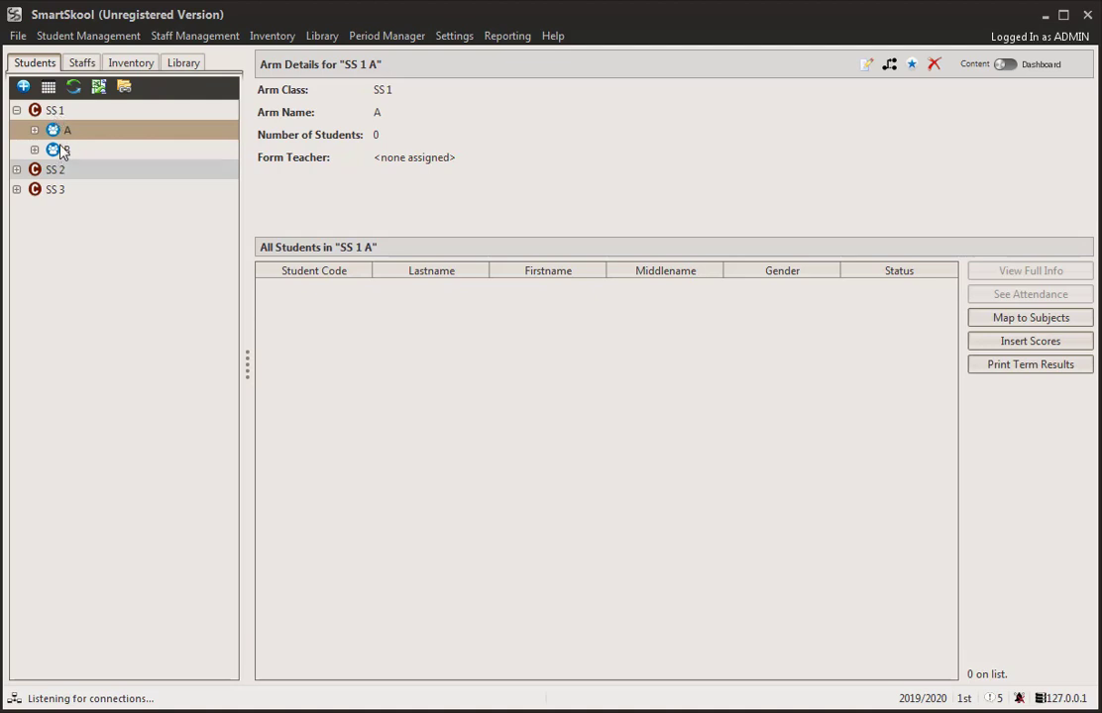
Show the details of class SS 1 and review the list of current issues and notifications
{"action": "left_click", "coordinate": [54, 113]}
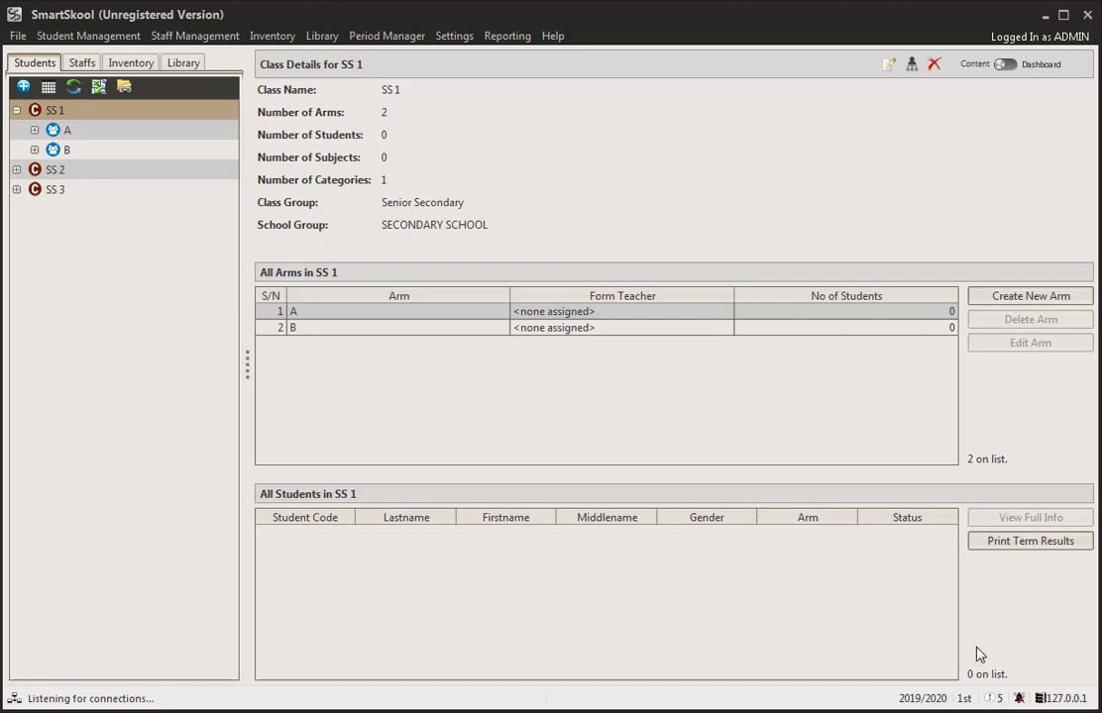
{"action": "left_click", "coordinate": [997, 701]}
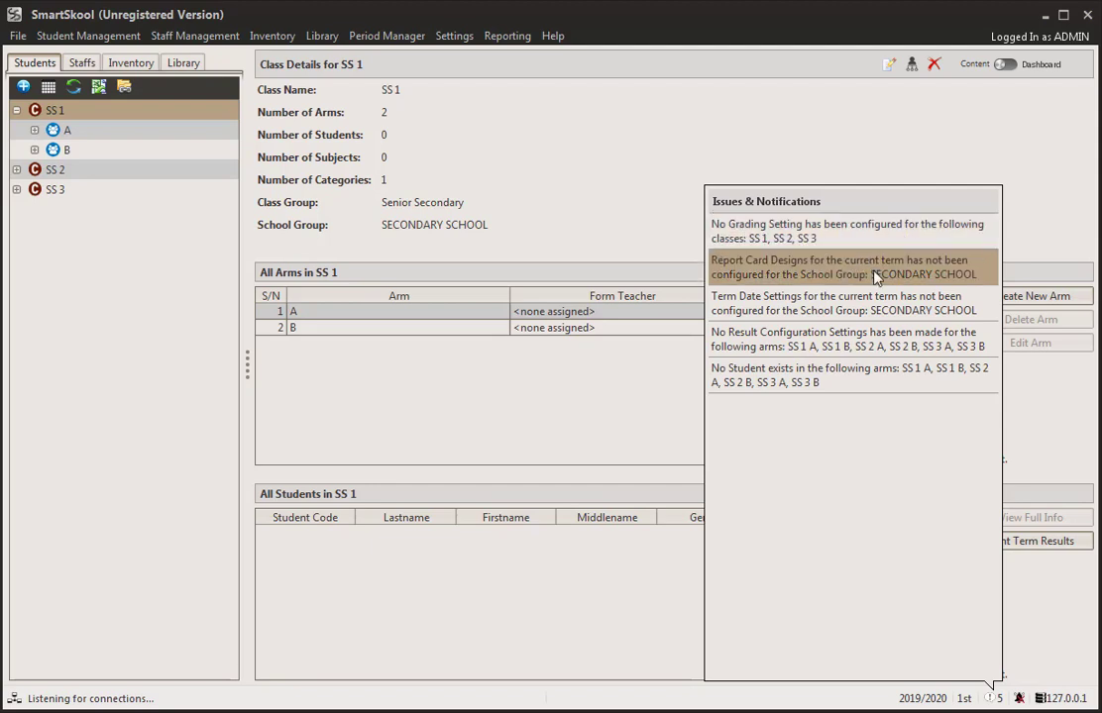
{"action": "left_click", "coordinate": [996, 701]}
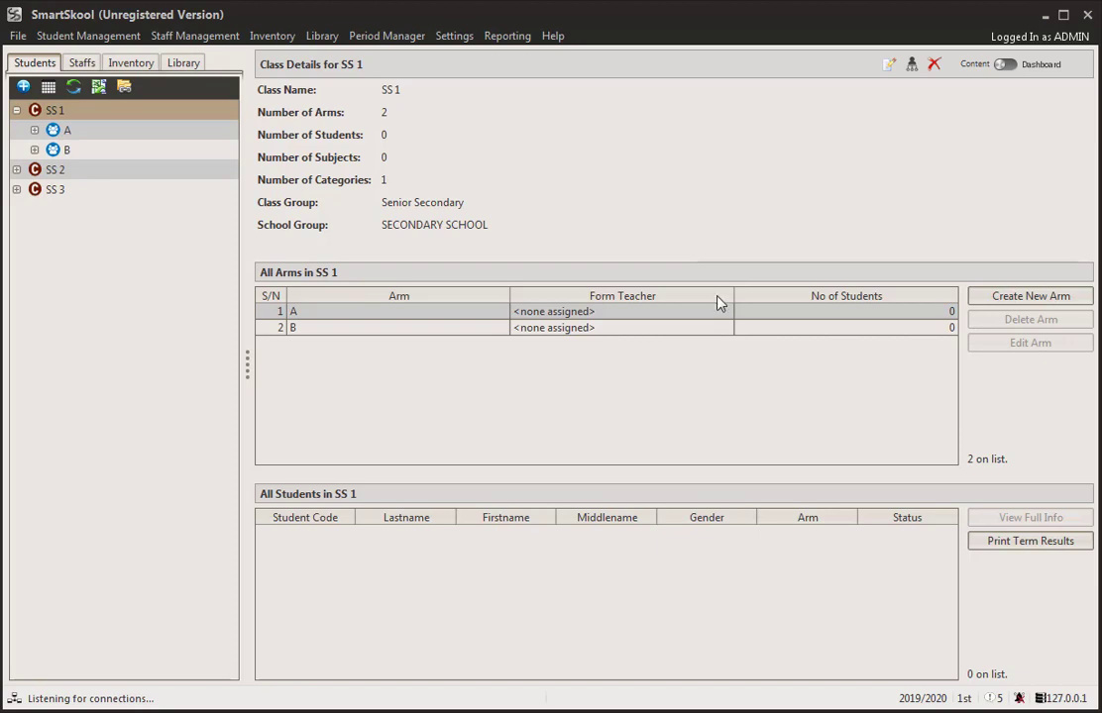
Set this computer as the designated system for sounding the period change alarms
{"action": "left_click", "coordinate": [386, 36]}
{"action": "mouse_move", "coordinate": [388, 77]}
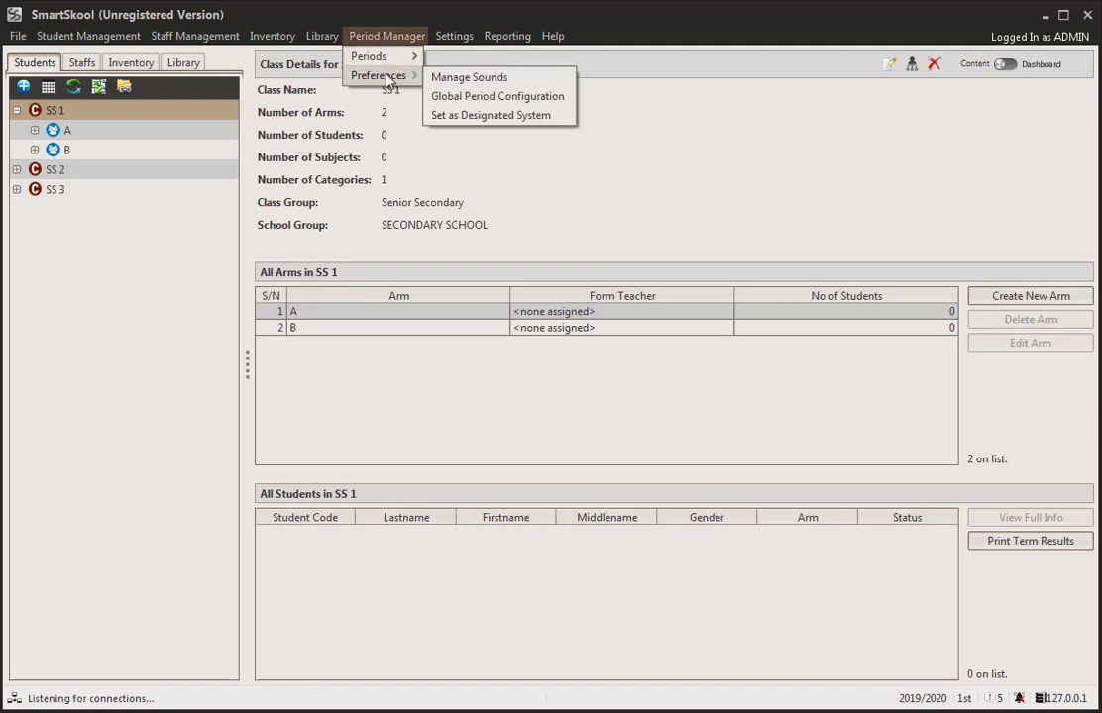
{"action": "left_click", "coordinate": [492, 116]}
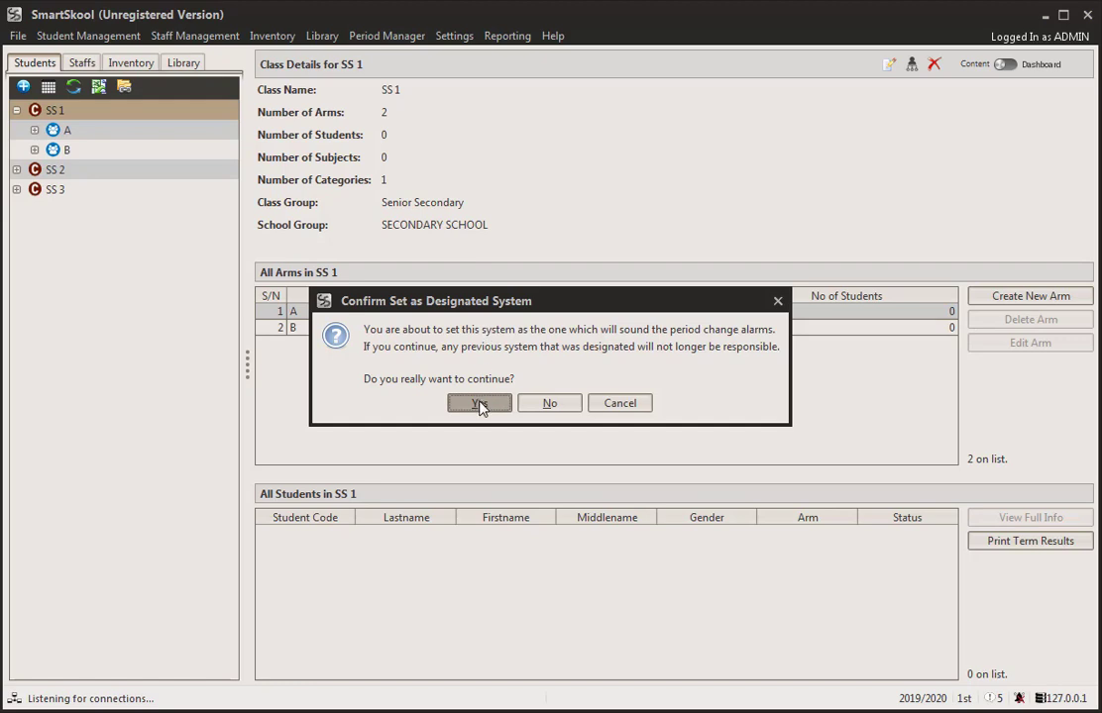
{"action": "left_click", "coordinate": [416, 349]}
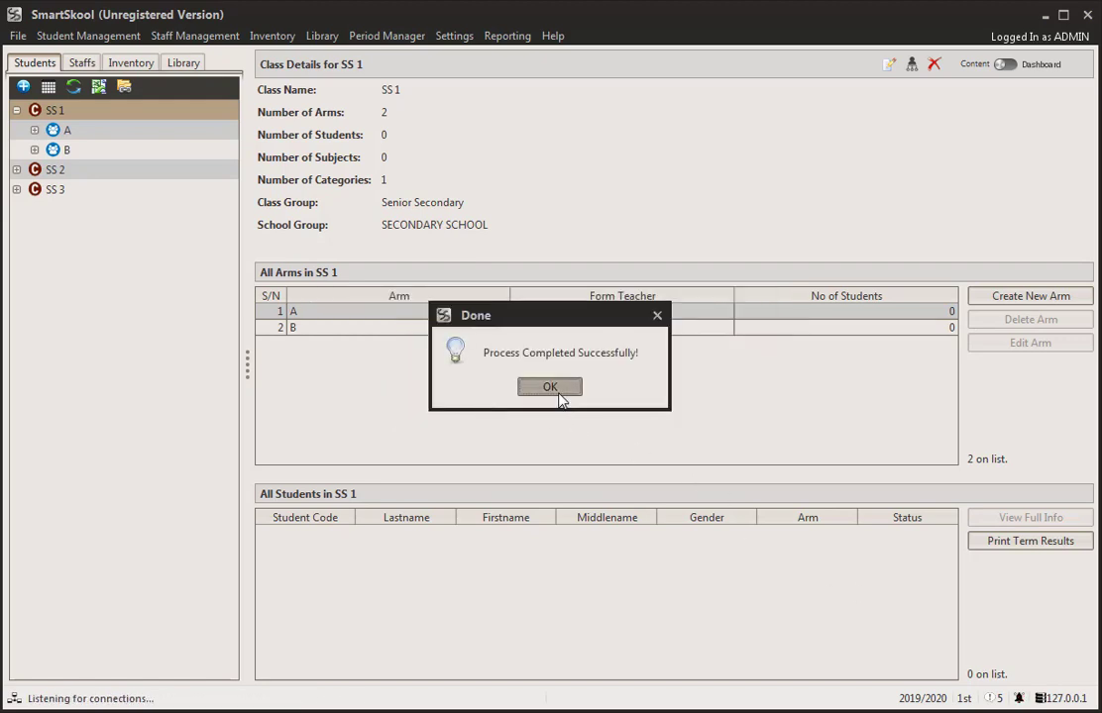
{"action": "left_click", "coordinate": [552, 388]}
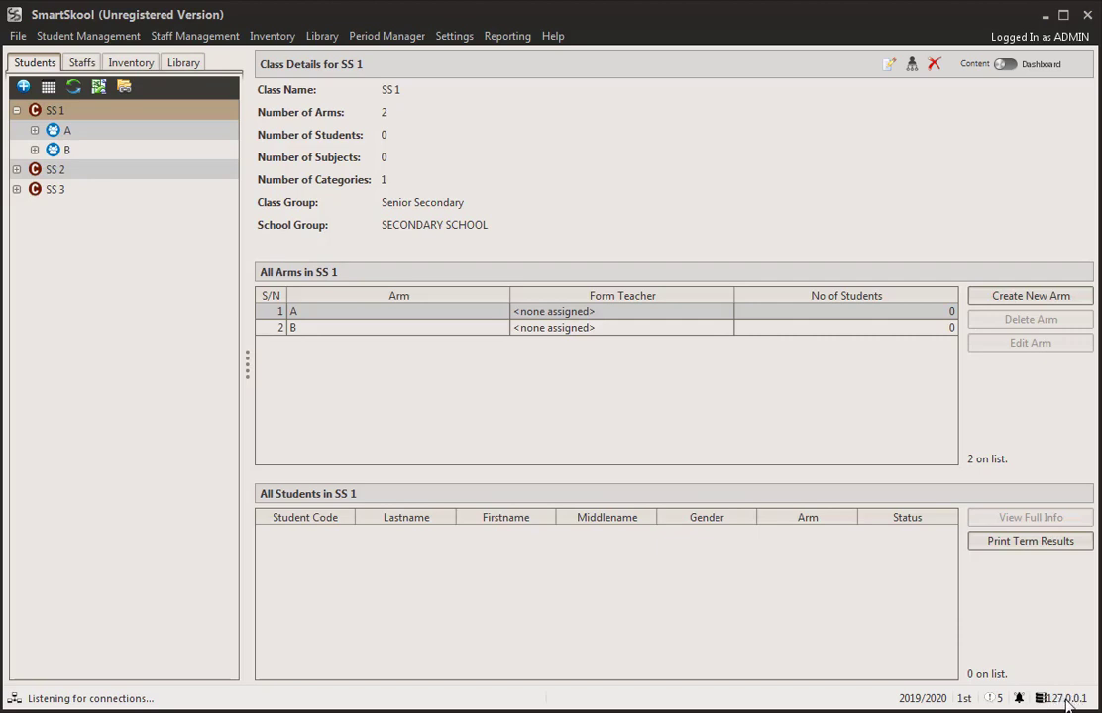
{"action": "left_click", "coordinate": [452, 37]}
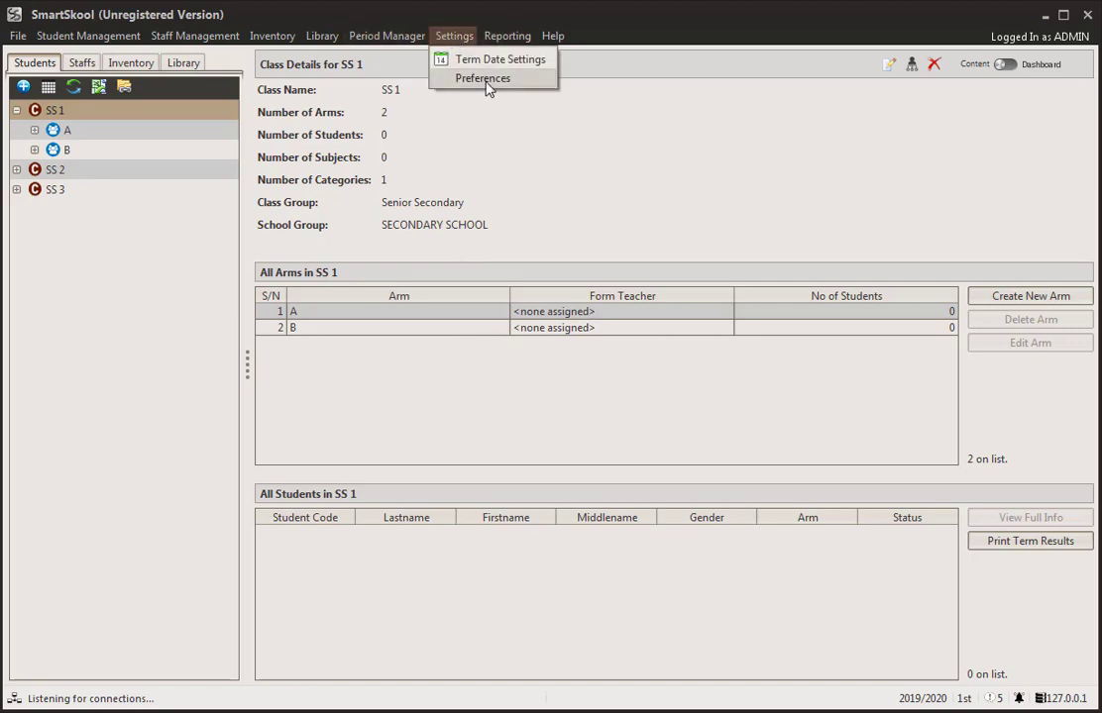
{"action": "left_click", "coordinate": [431, 148]}
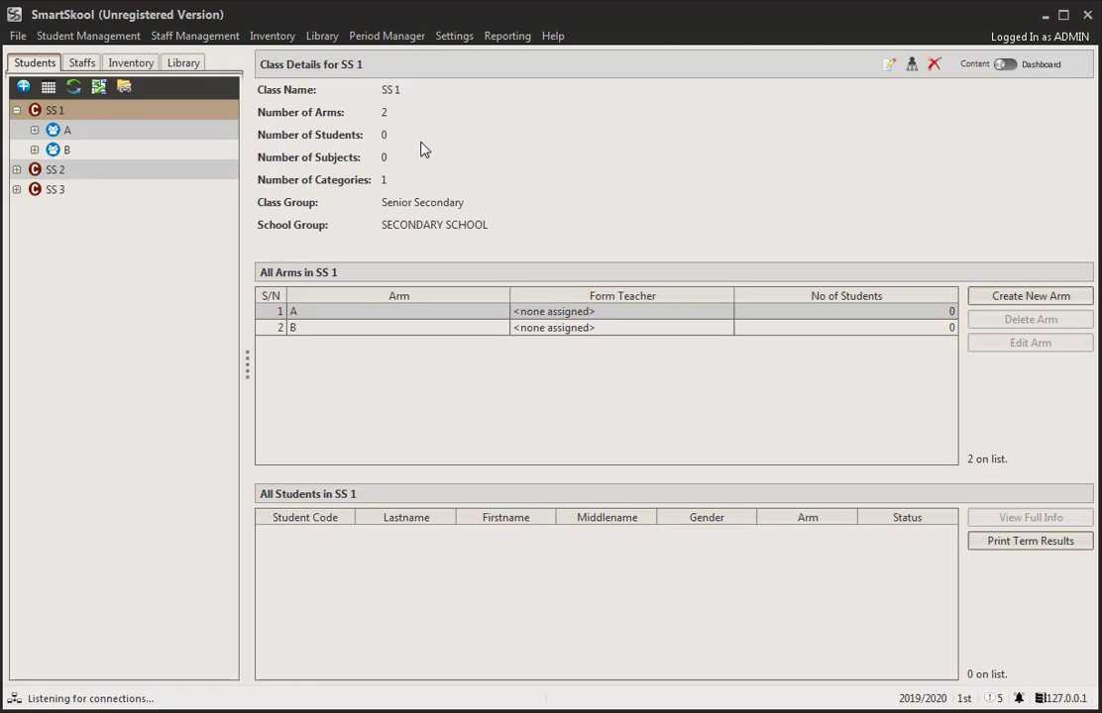
{"action": "left_click", "coordinate": [451, 38]}
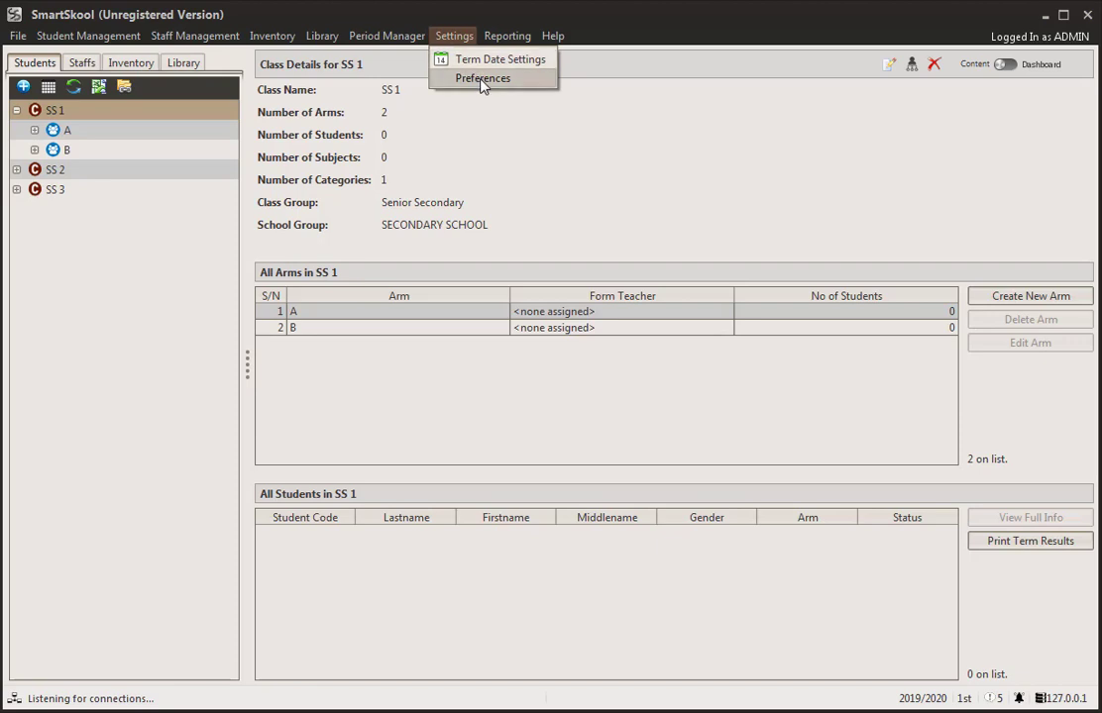
{"action": "left_click", "coordinate": [500, 176]}
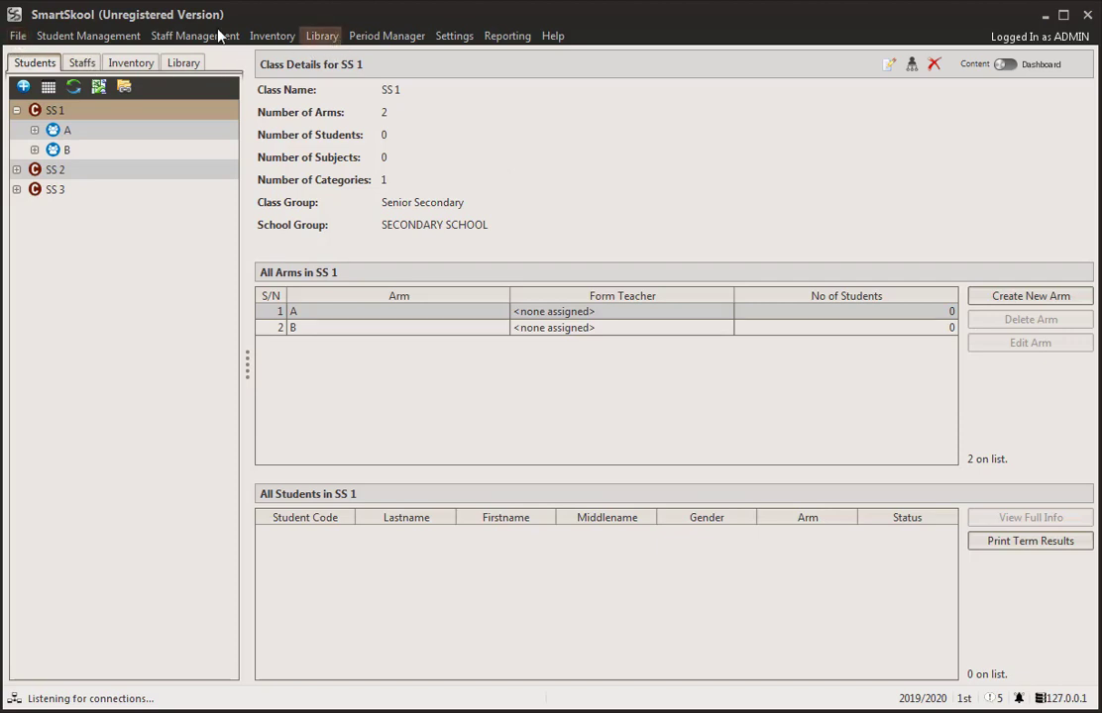
Examine the SECONDARY SCHOOL entry in the school groups manager and close the manager
{"action": "left_click", "coordinate": [17, 36]}
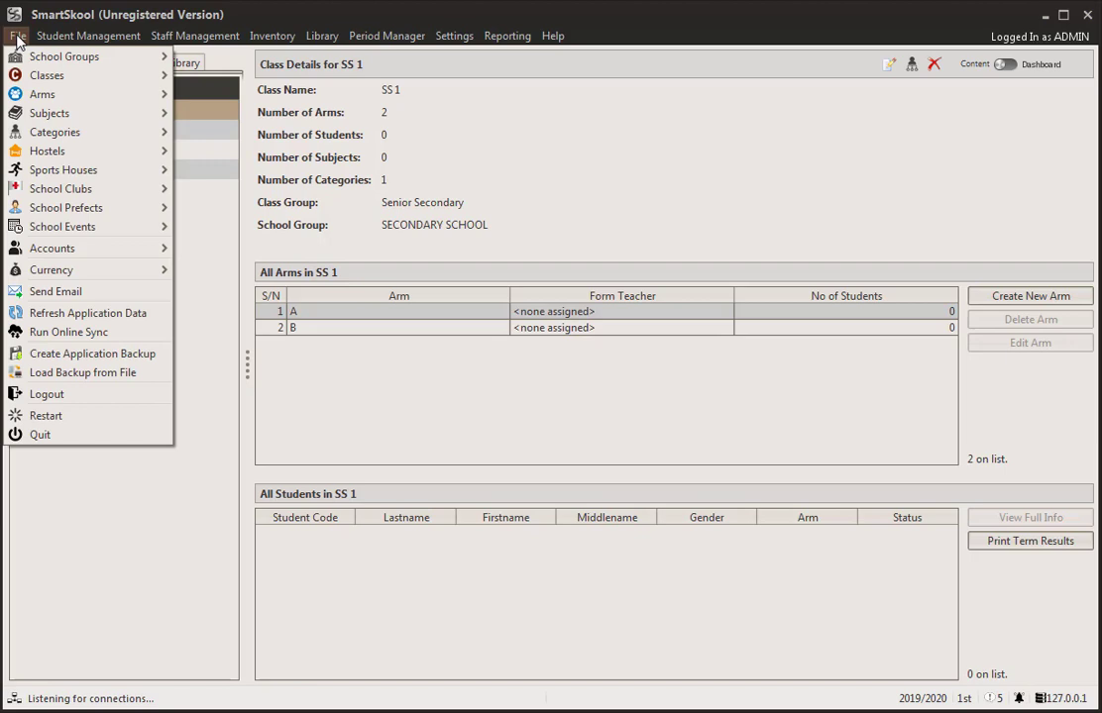
{"action": "mouse_move", "coordinate": [43, 49]}
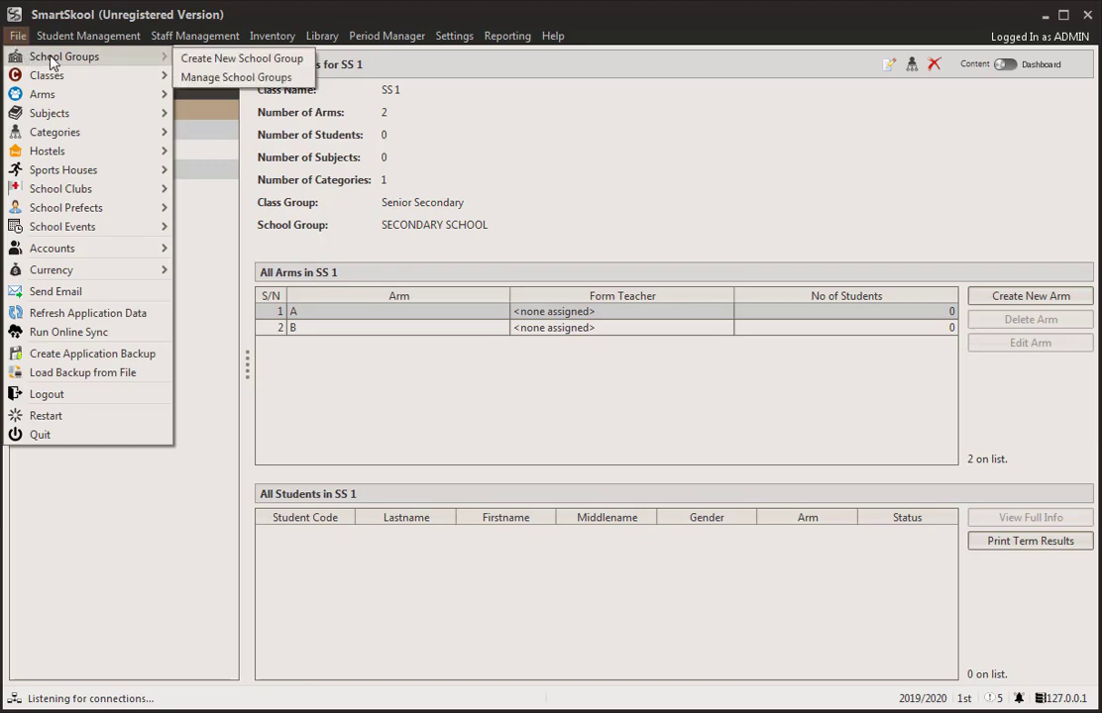
{"action": "left_click", "coordinate": [247, 80]}
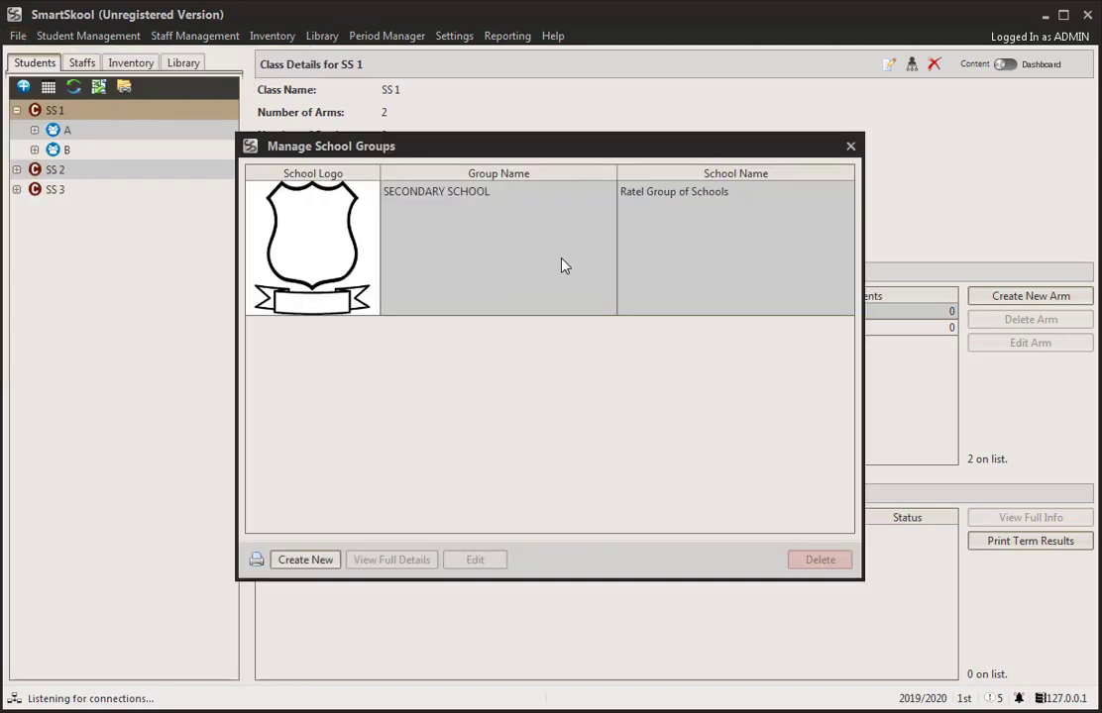
{"action": "left_click", "coordinate": [726, 198]}
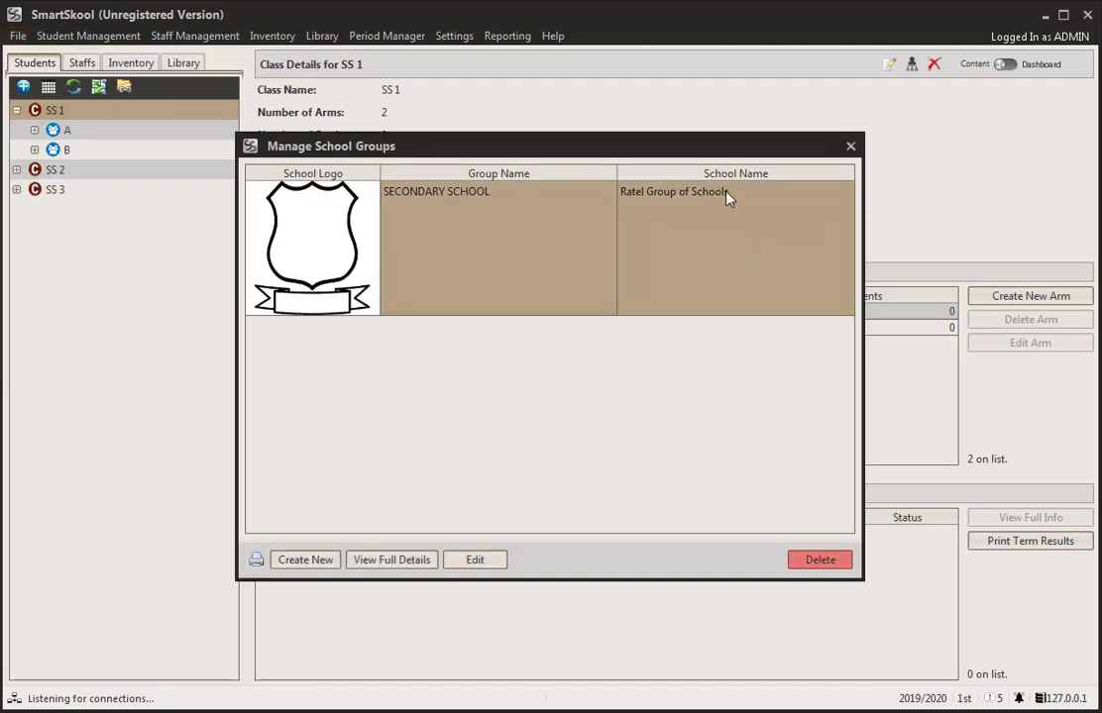
{"action": "left_click", "coordinate": [850, 146]}
Start a new user account and look through the account types on offer
{"action": "left_click", "coordinate": [18, 35]}
{"action": "mouse_move", "coordinate": [88, 59]}
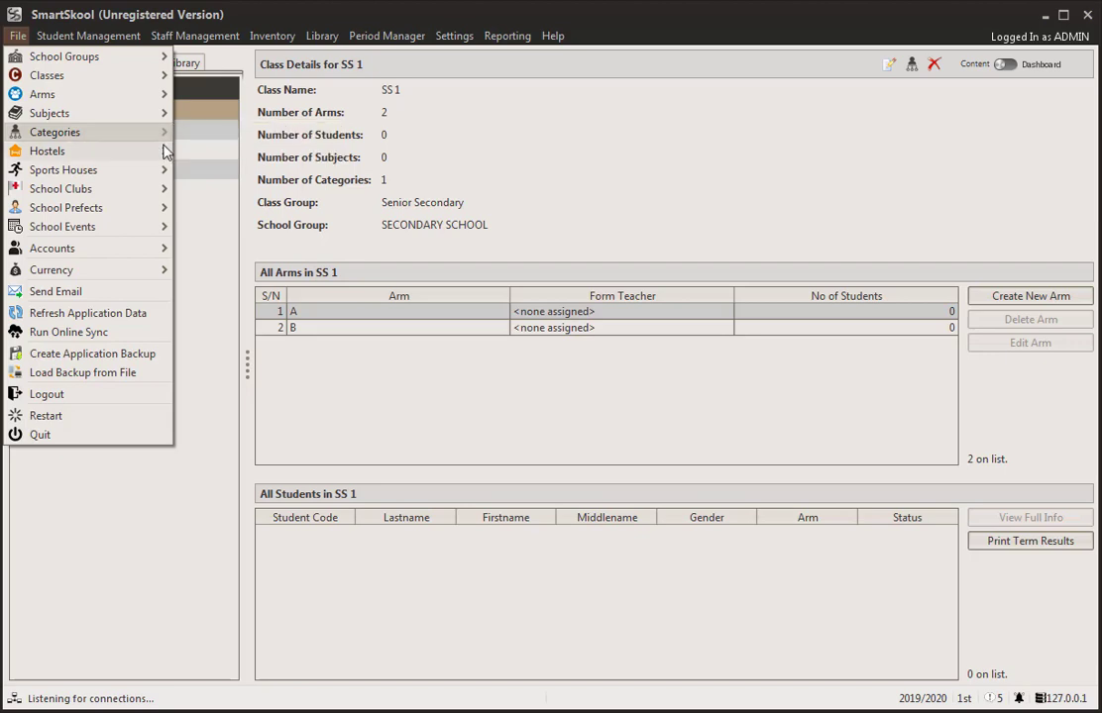
{"action": "mouse_move", "coordinate": [162, 151]}
{"action": "mouse_move", "coordinate": [134, 135]}
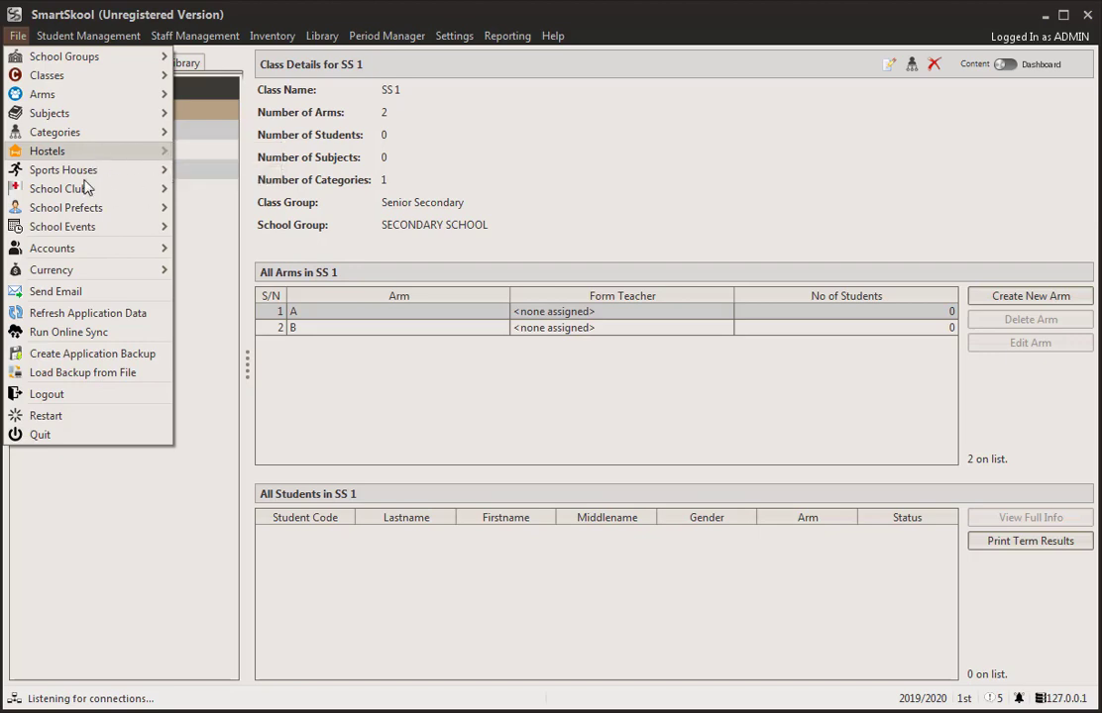
{"action": "mouse_move", "coordinate": [90, 174]}
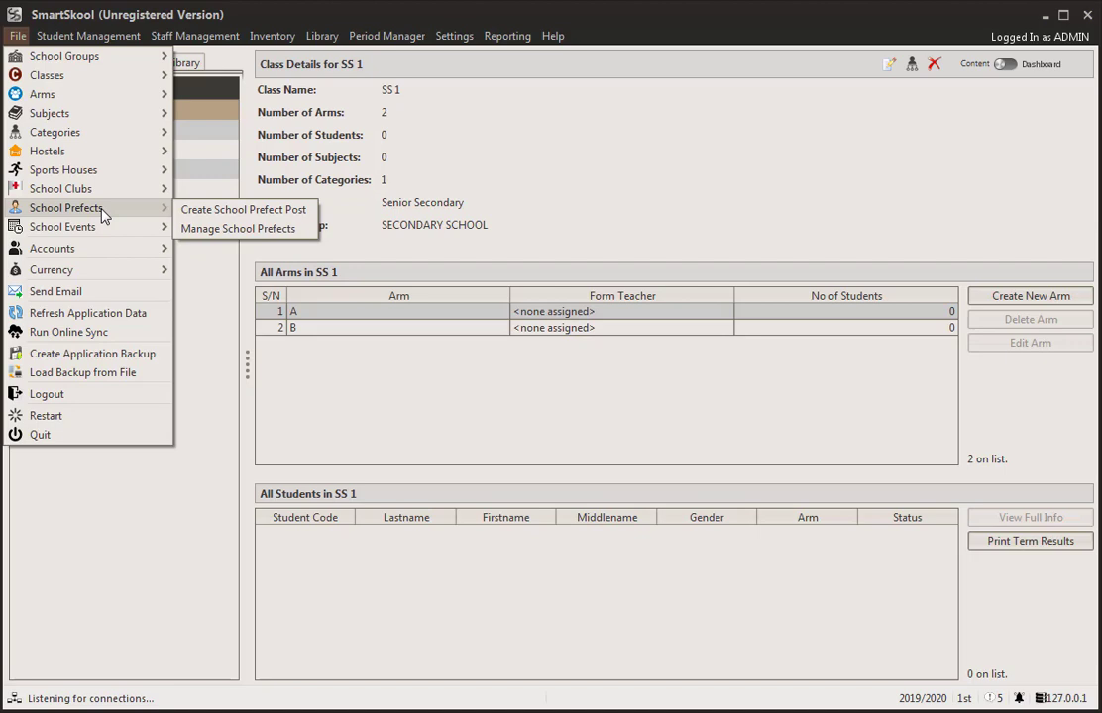
{"action": "mouse_move", "coordinate": [92, 233]}
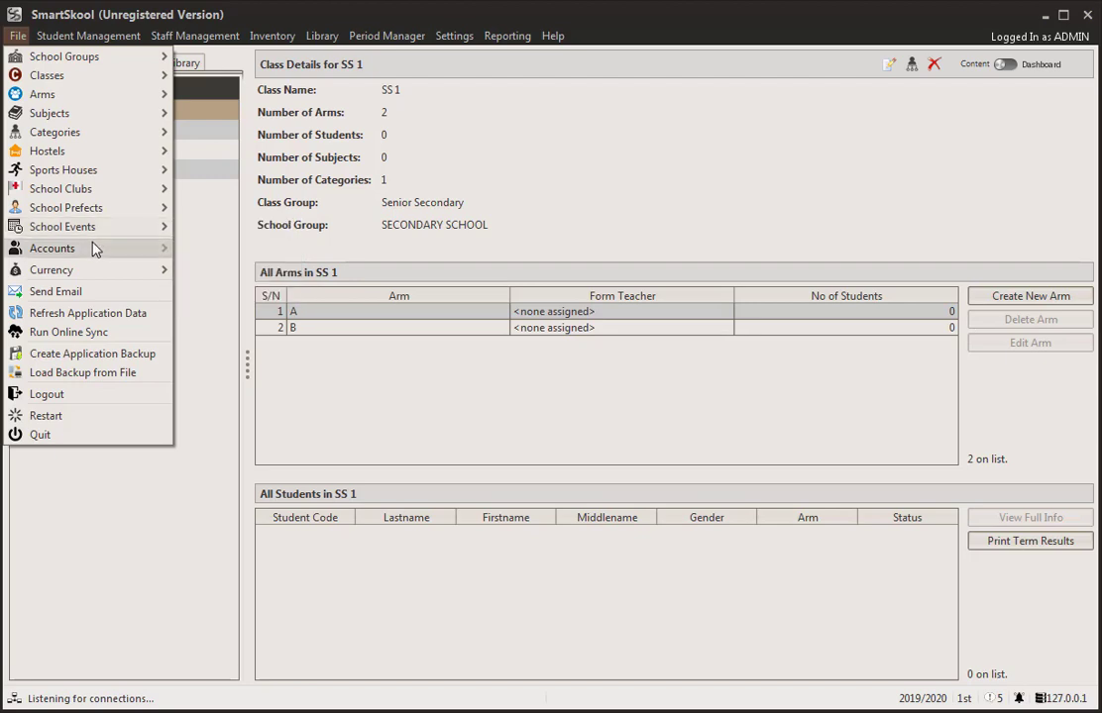
{"action": "mouse_move", "coordinate": [96, 254]}
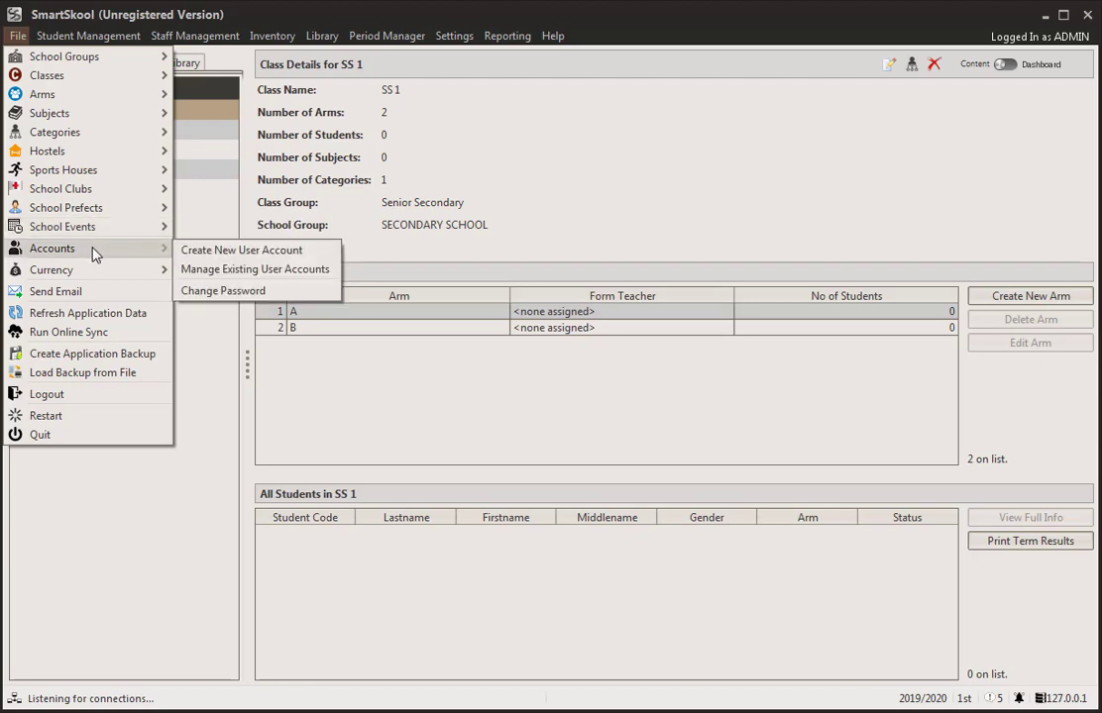
{"action": "left_click", "coordinate": [264, 254]}
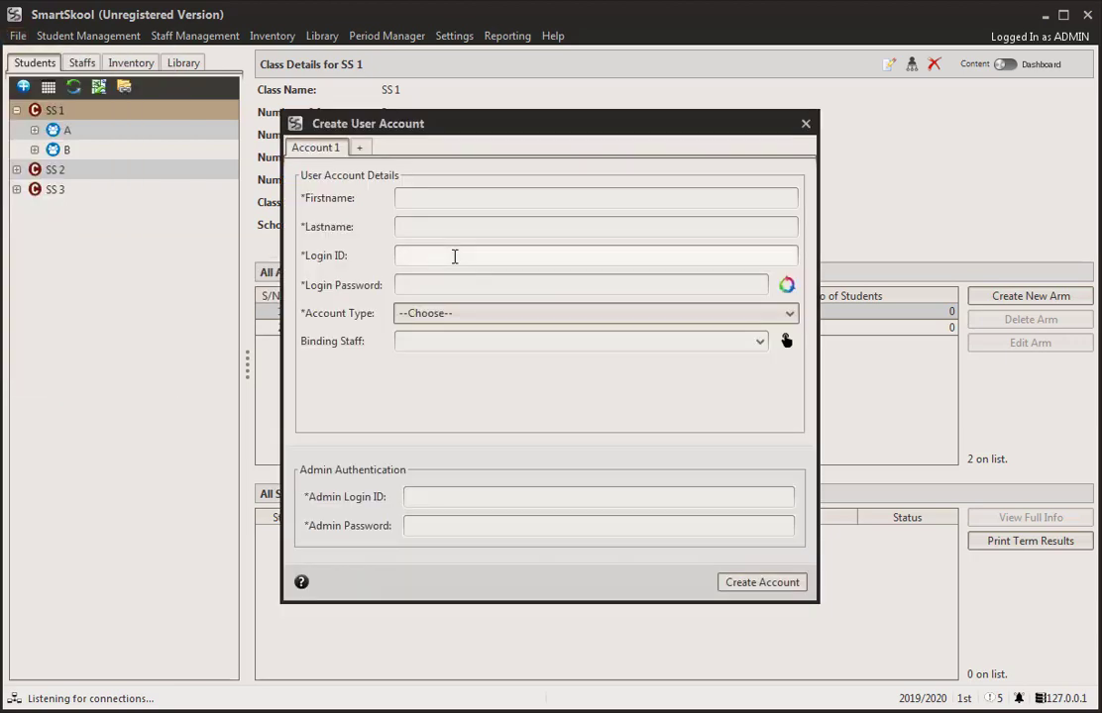
{"action": "left_click", "coordinate": [582, 313]}
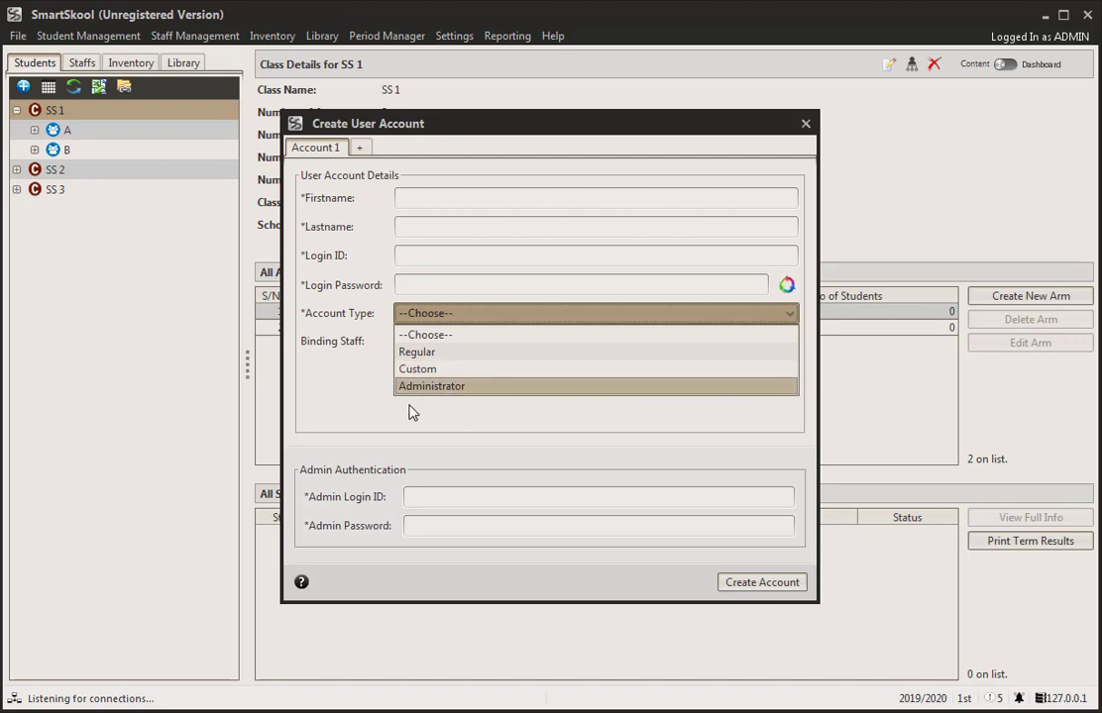
{"action": "left_click", "coordinate": [342, 395]}
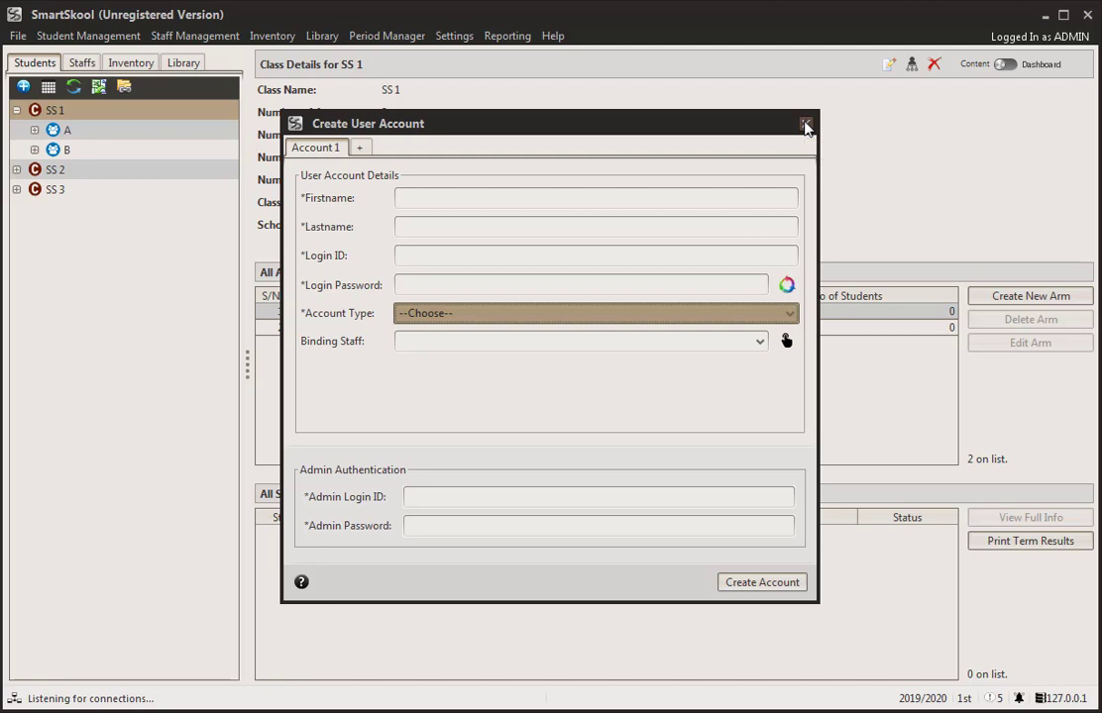
Set the account type to Regular and look at the classes available for class-arm permissions
{"action": "left_click", "coordinate": [590, 322]}
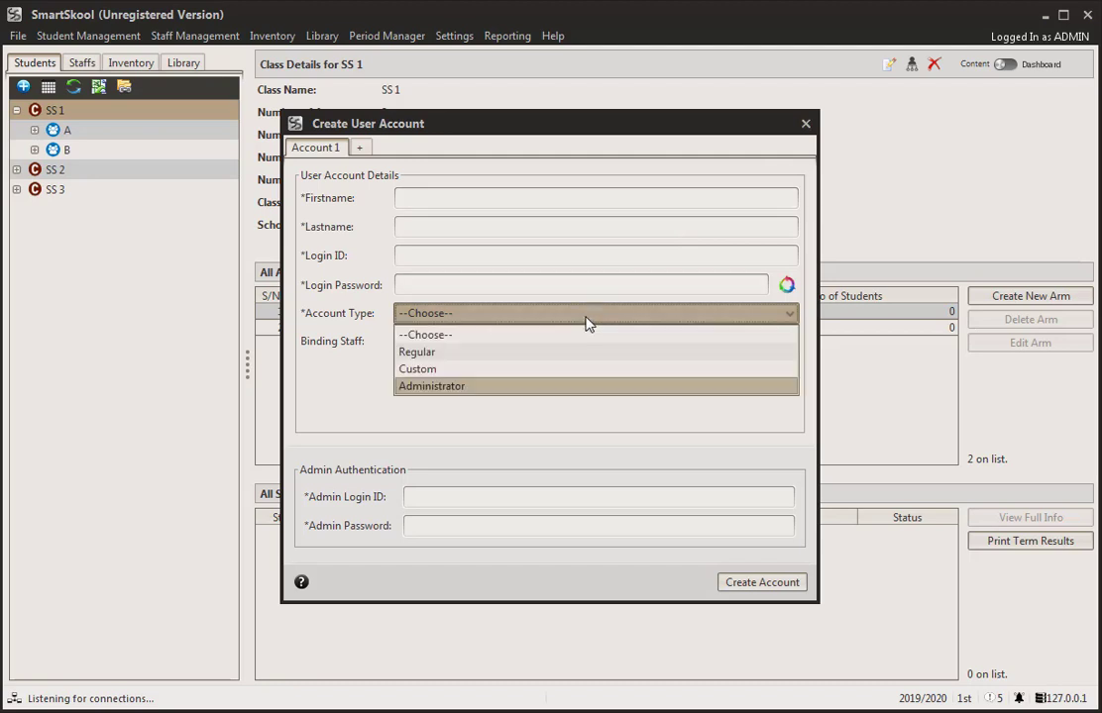
{"action": "left_click", "coordinate": [546, 352]}
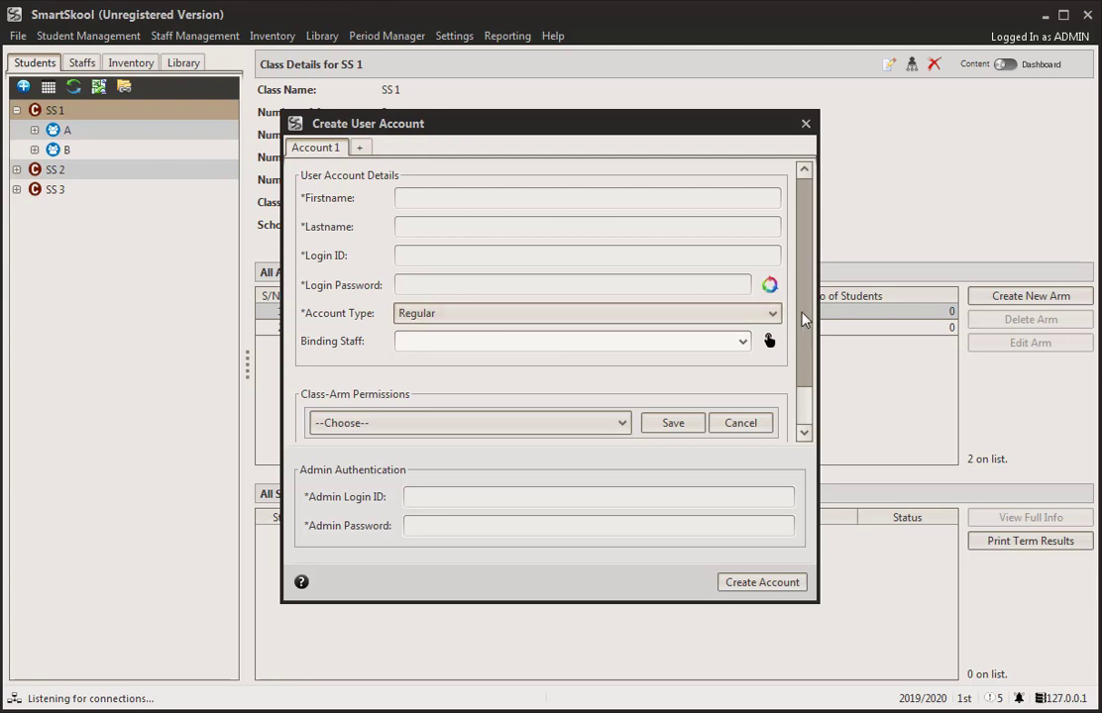
{"action": "left_click_drag", "start_coordinate": [804, 319], "coordinate": [801, 381]}
{"action": "left_click", "coordinate": [481, 372]}
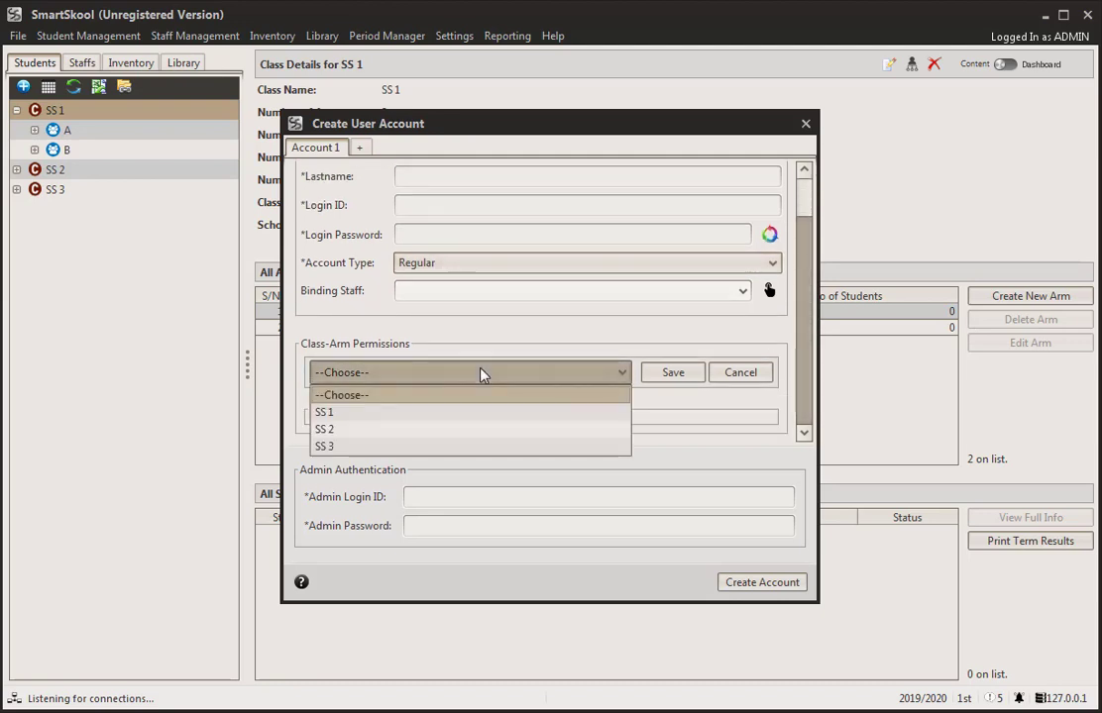
Set the new user account's type to Custom and look at its permission sections
{"action": "left_click", "coordinate": [489, 262]}
{"action": "left_click", "coordinate": [489, 262]}
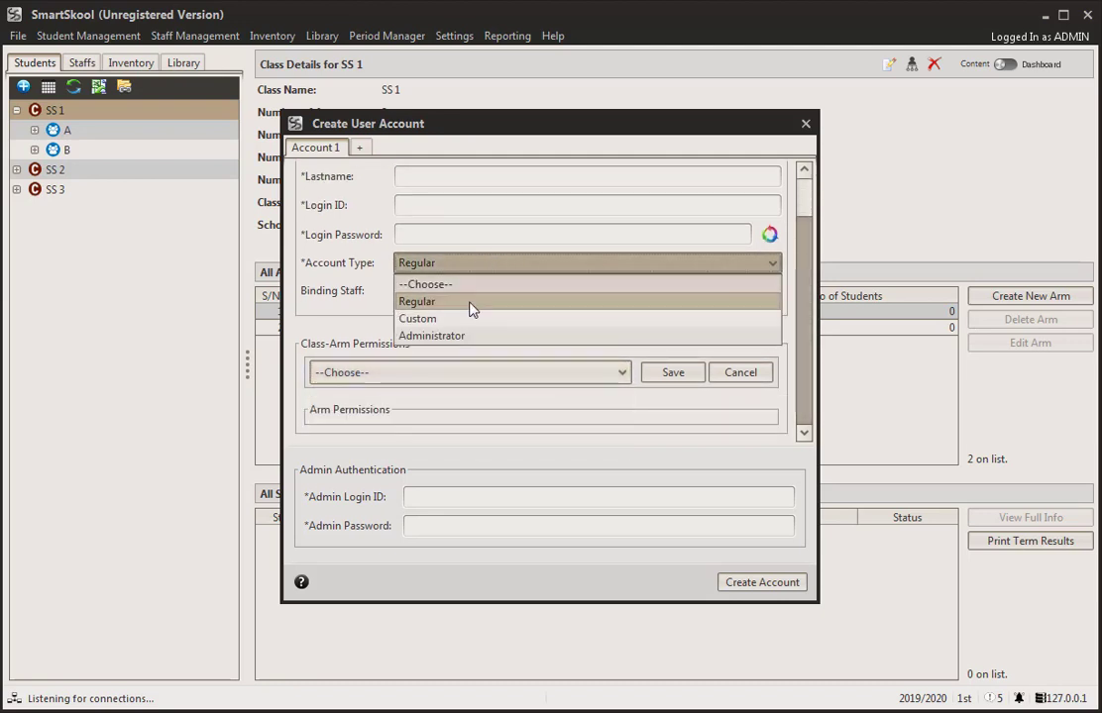
{"action": "left_click", "coordinate": [461, 324]}
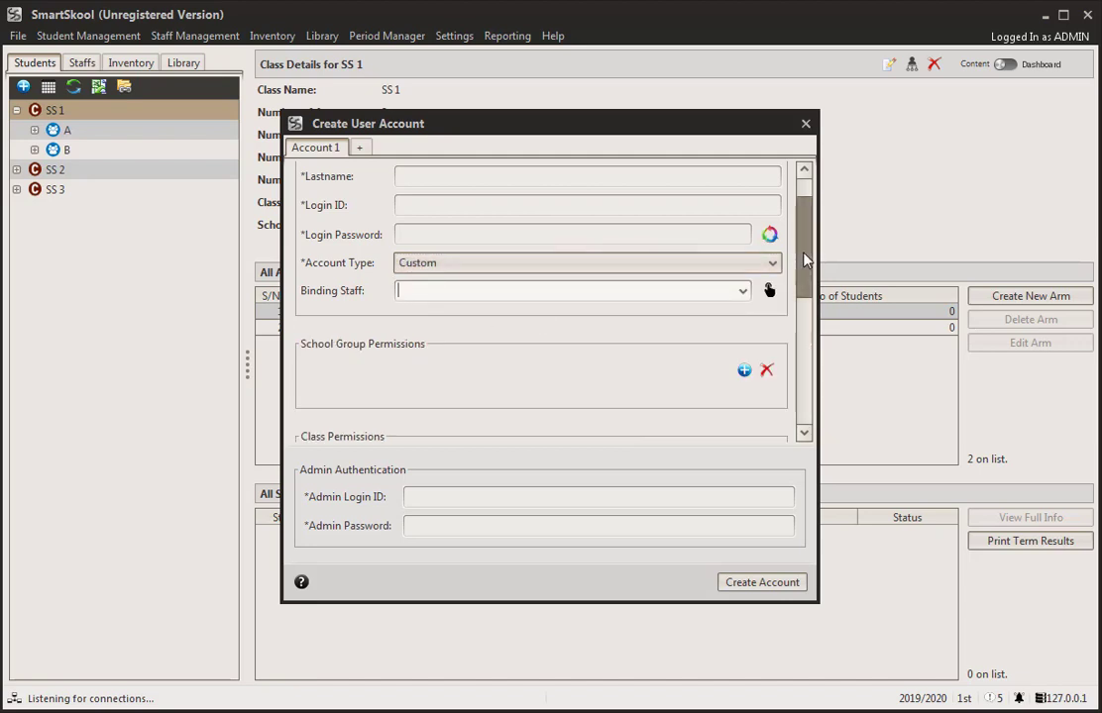
{"action": "scroll", "coordinate": [802, 251], "scroll_direction": "down", "scroll_amount": 3}
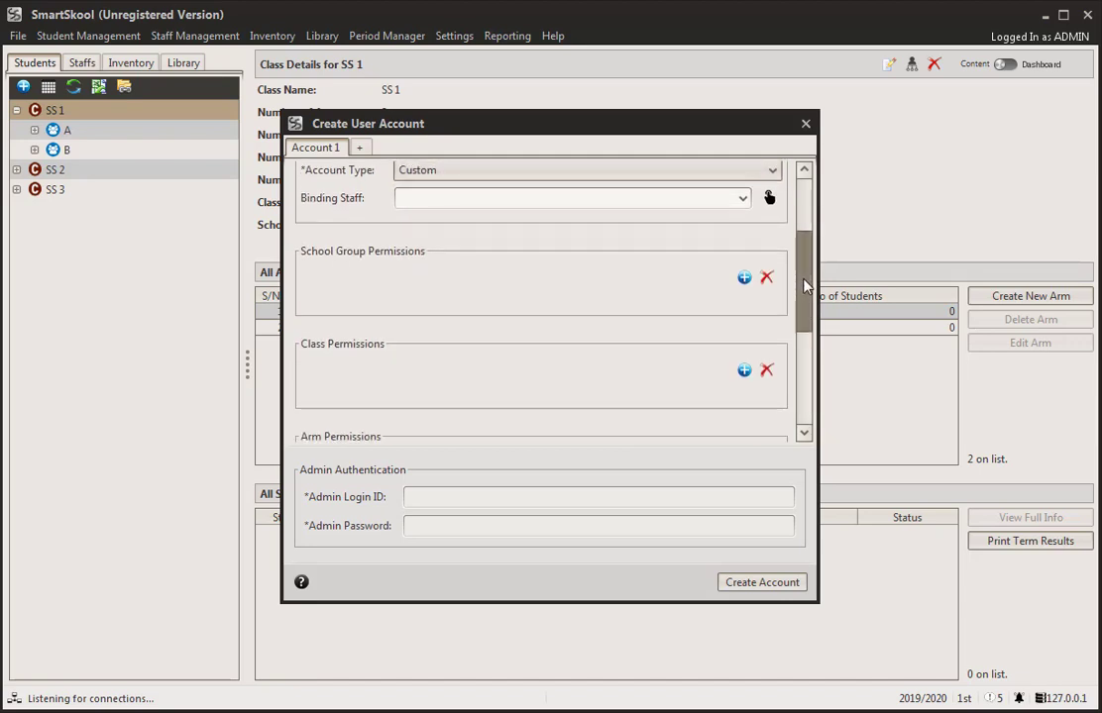
Give the new user account View permission for the SECONDARY SCHOOL group
{"action": "left_click", "coordinate": [744, 272]}
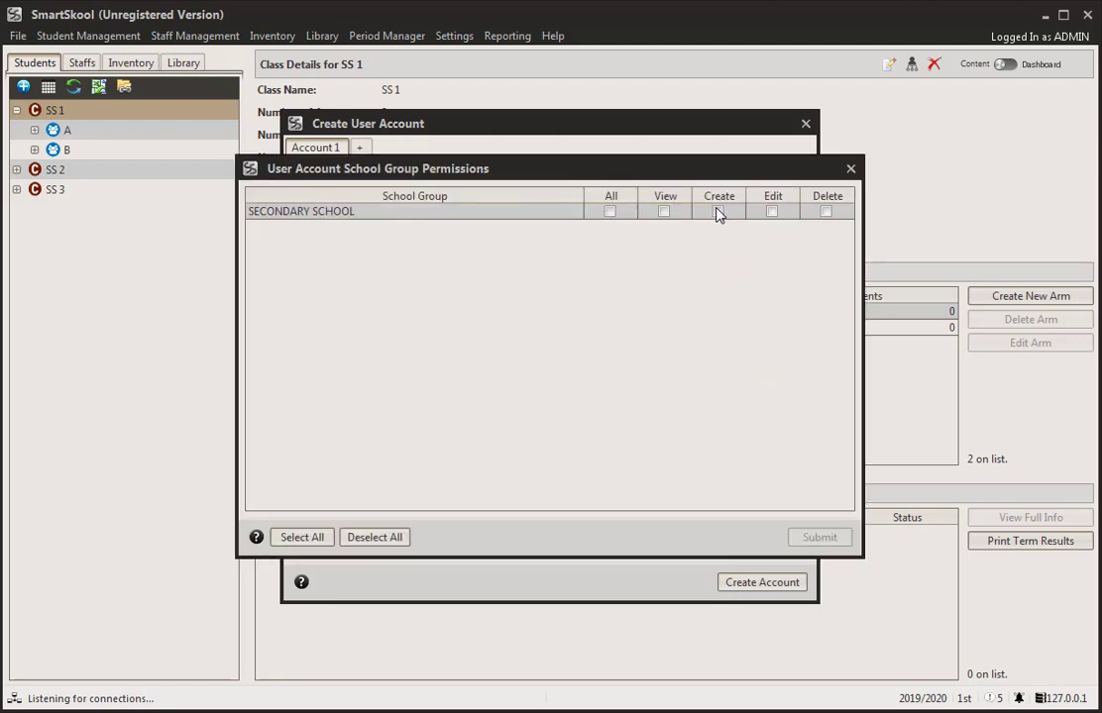
{"action": "left_click", "coordinate": [663, 212]}
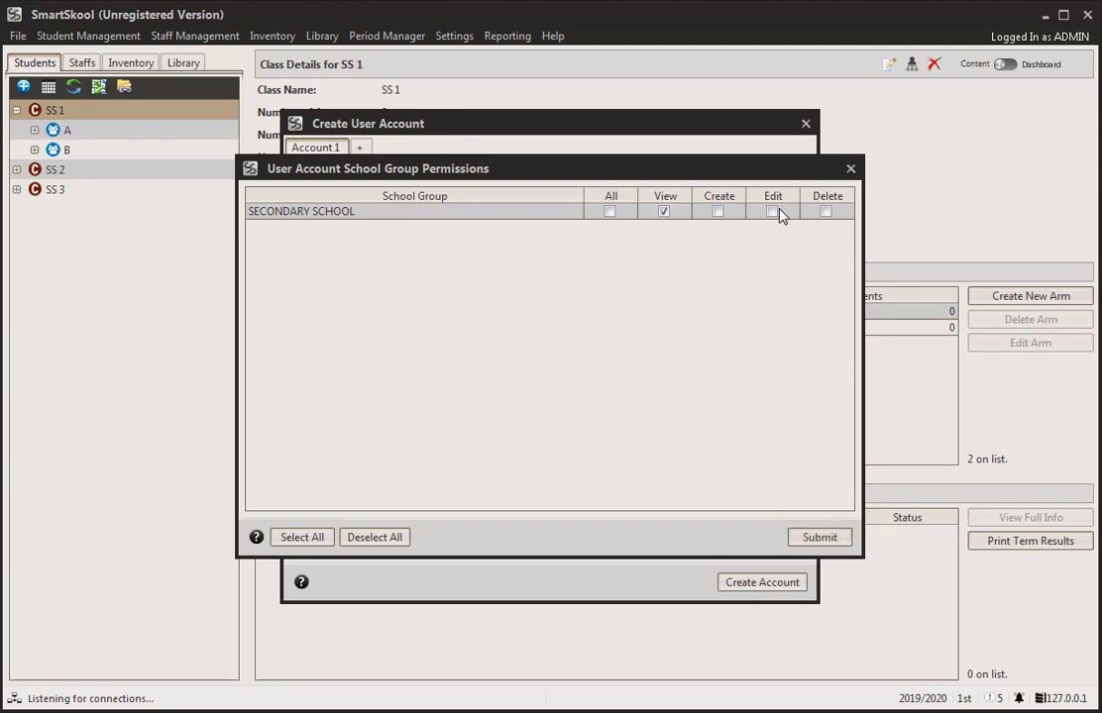
{"action": "left_click", "coordinate": [820, 538]}
Give the new user account View permission for class SS 2
{"action": "scroll", "coordinate": [805, 317], "scroll_direction": "down", "scroll_amount": 1}
{"action": "scroll", "coordinate": [804, 320], "scroll_direction": "down", "scroll_amount": 3}
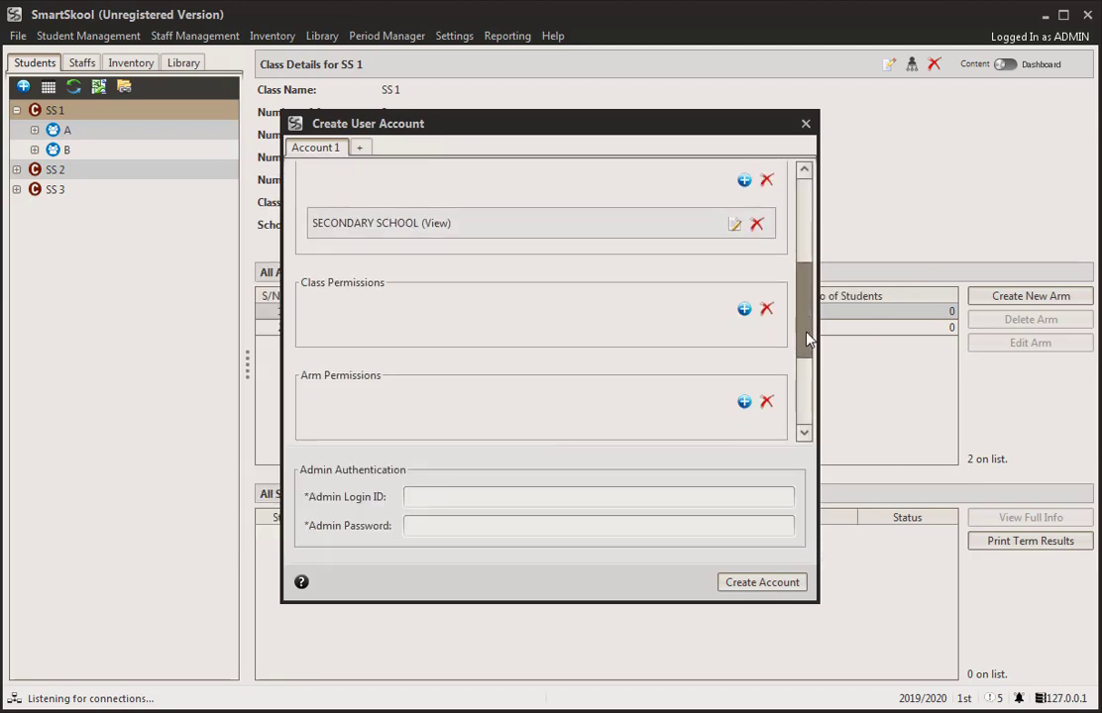
{"action": "left_click", "coordinate": [744, 301]}
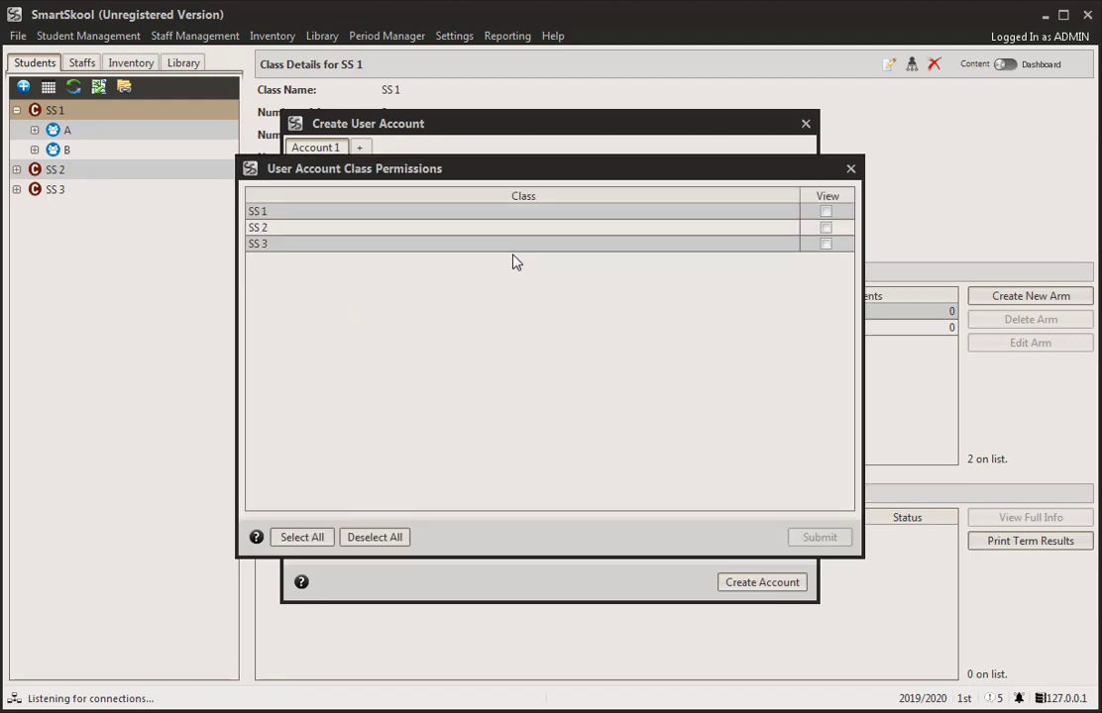
{"action": "left_click", "coordinate": [825, 228]}
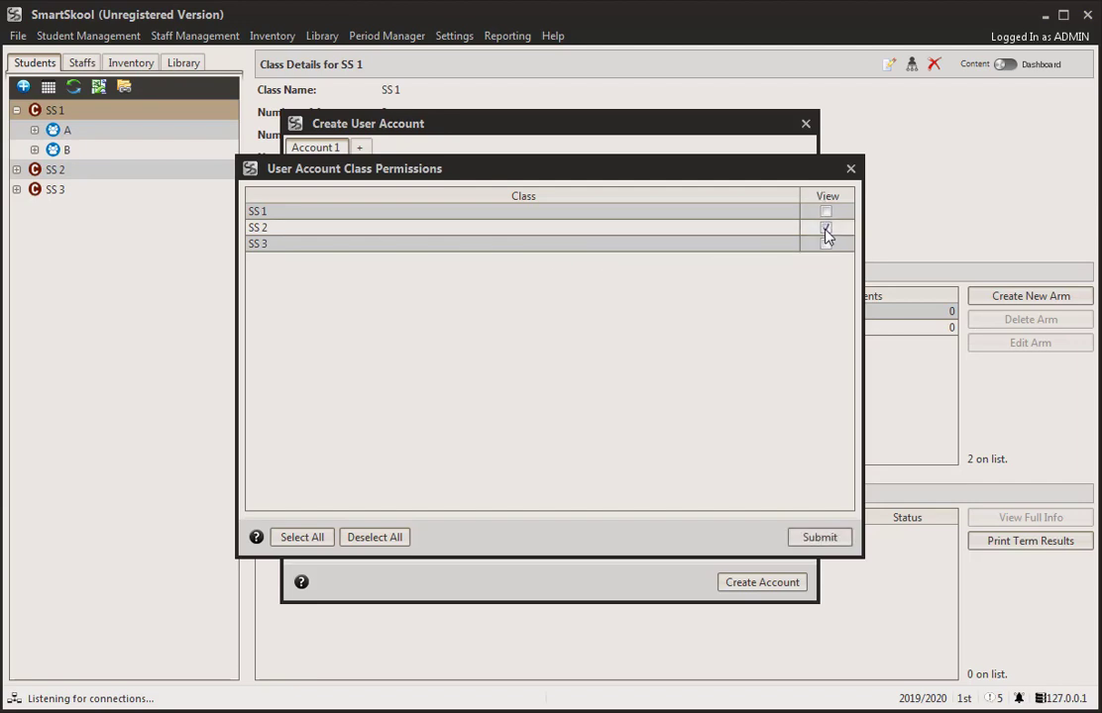
{"action": "left_click", "coordinate": [819, 537]}
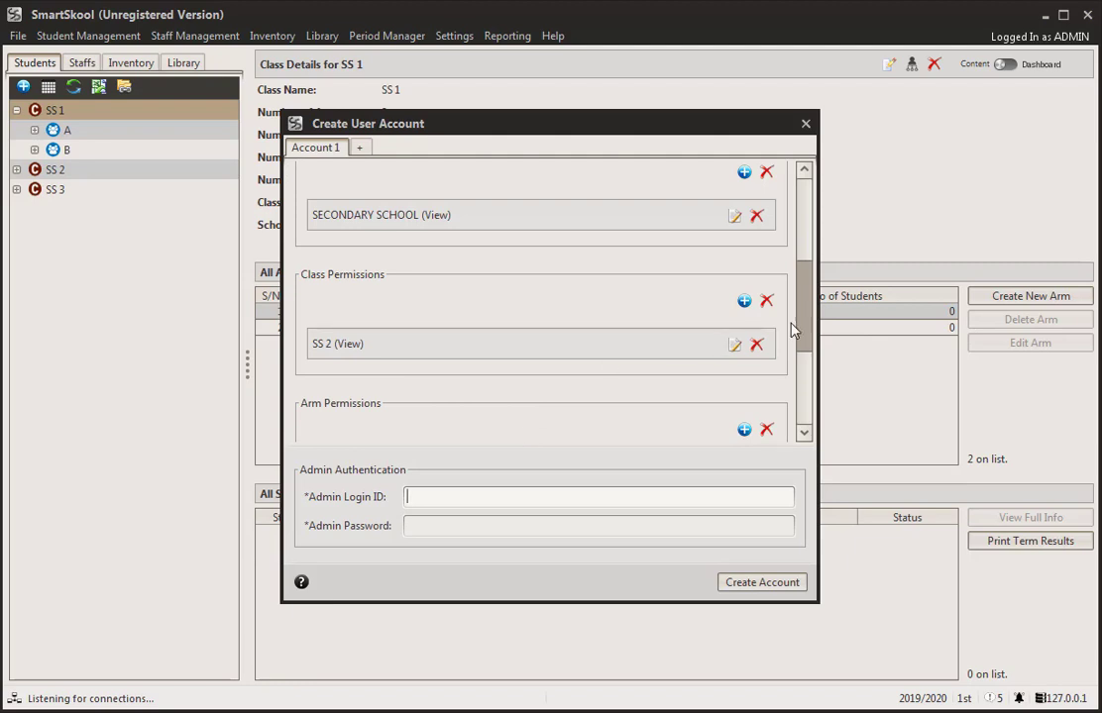
Look at the sectors available for sector permissions and close the account form without creating the account
{"action": "left_click_drag", "start_coordinate": [802, 328], "coordinate": [802, 406]}
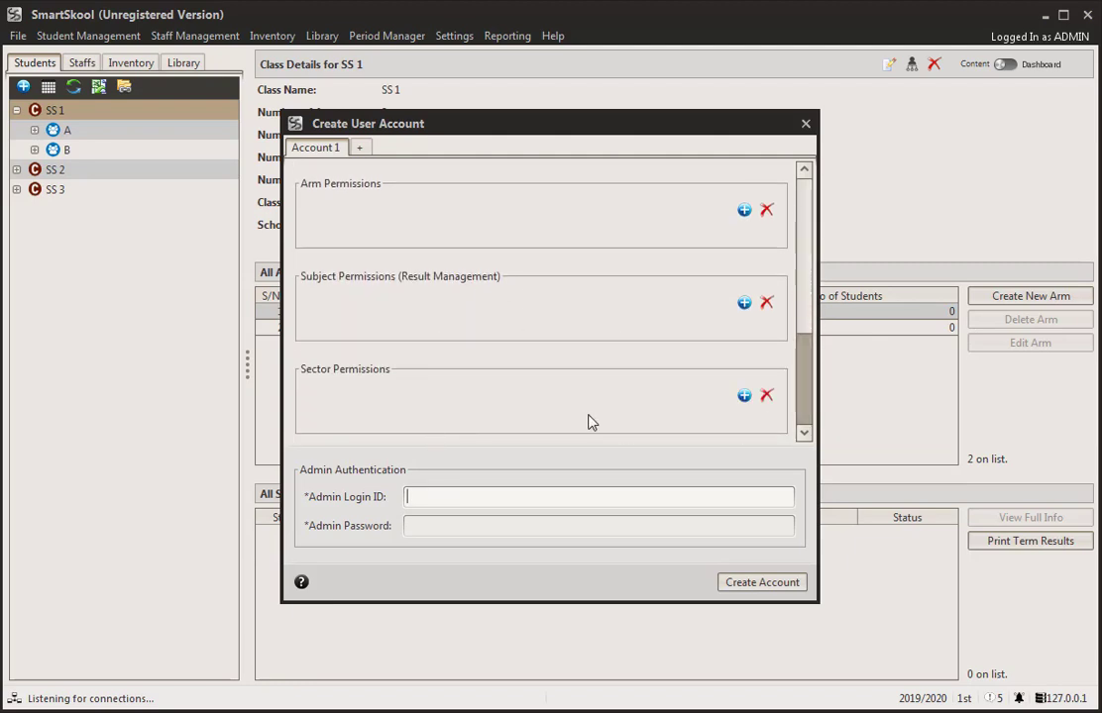
{"action": "left_click", "coordinate": [744, 396]}
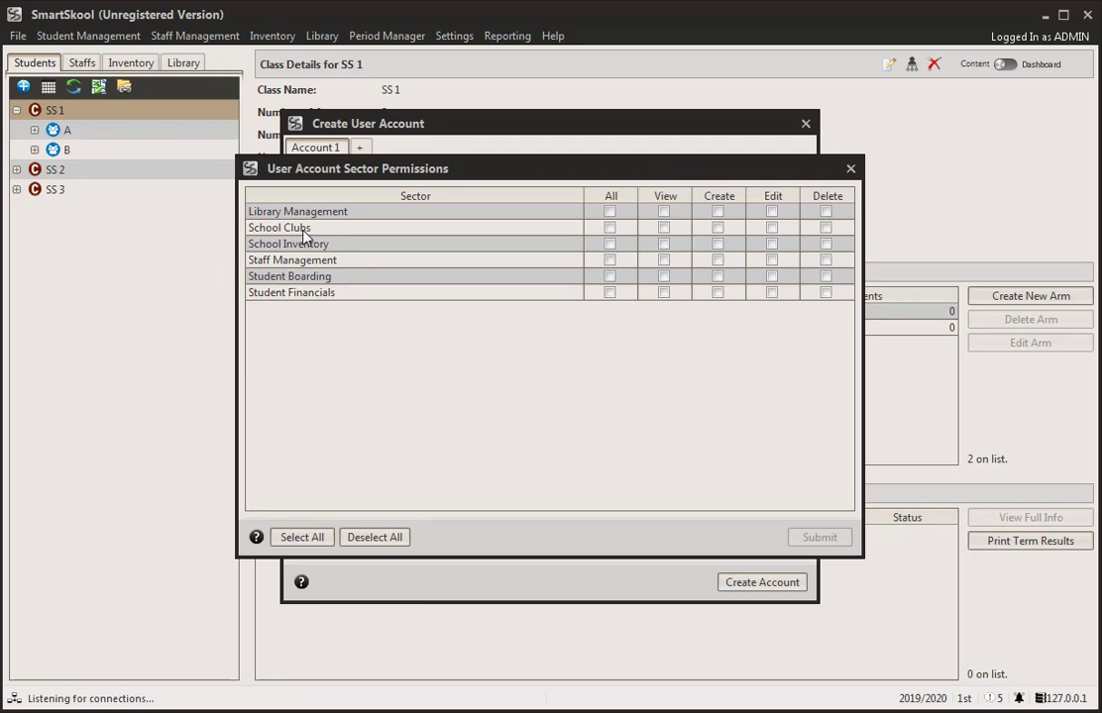
{"action": "left_click", "coordinate": [849, 169]}
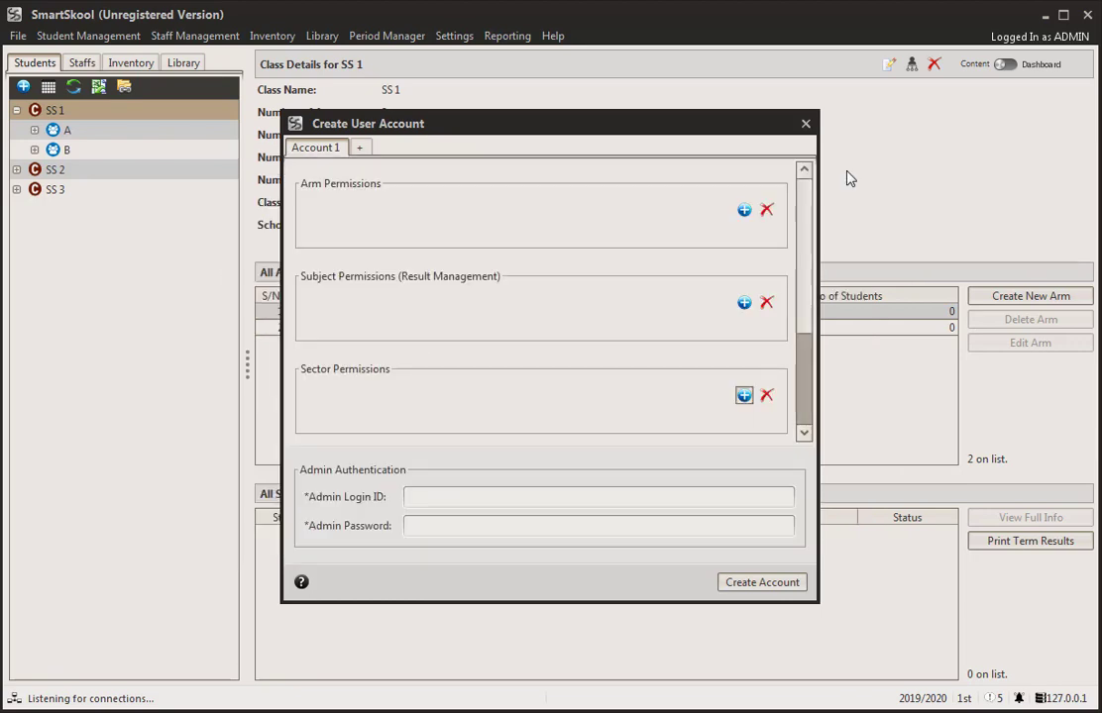
{"action": "left_click", "coordinate": [804, 123]}
Open the currency manager, look at the form for adding a new currency and close that form
{"action": "left_click", "coordinate": [18, 37]}
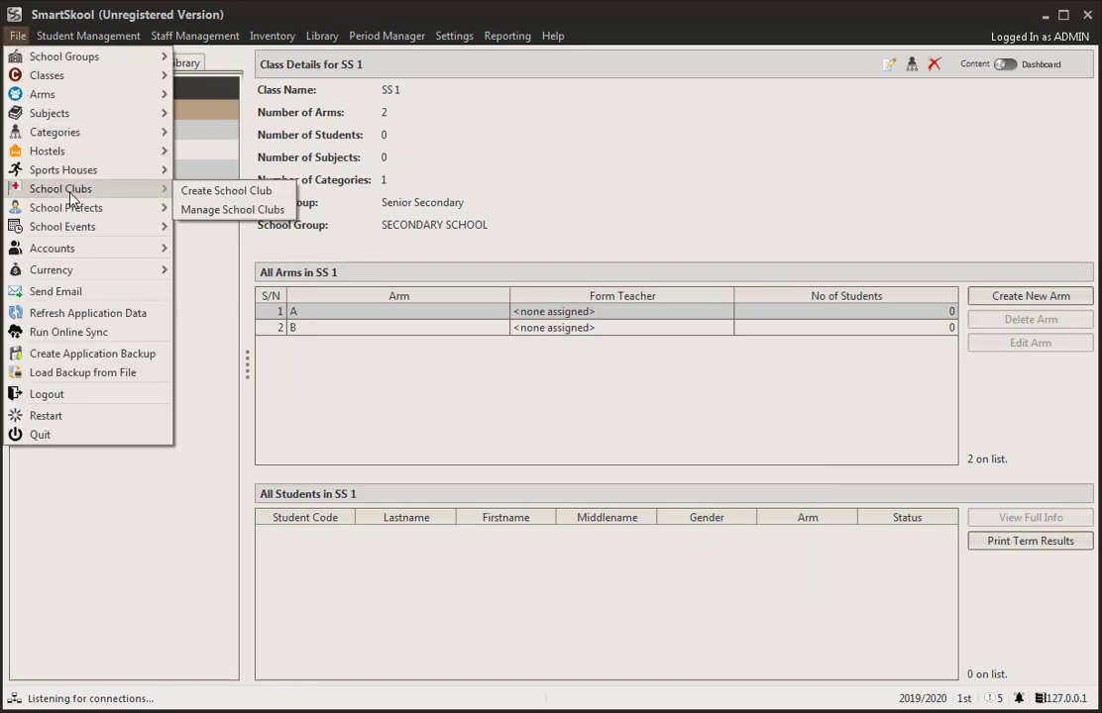
{"action": "mouse_move", "coordinate": [93, 277]}
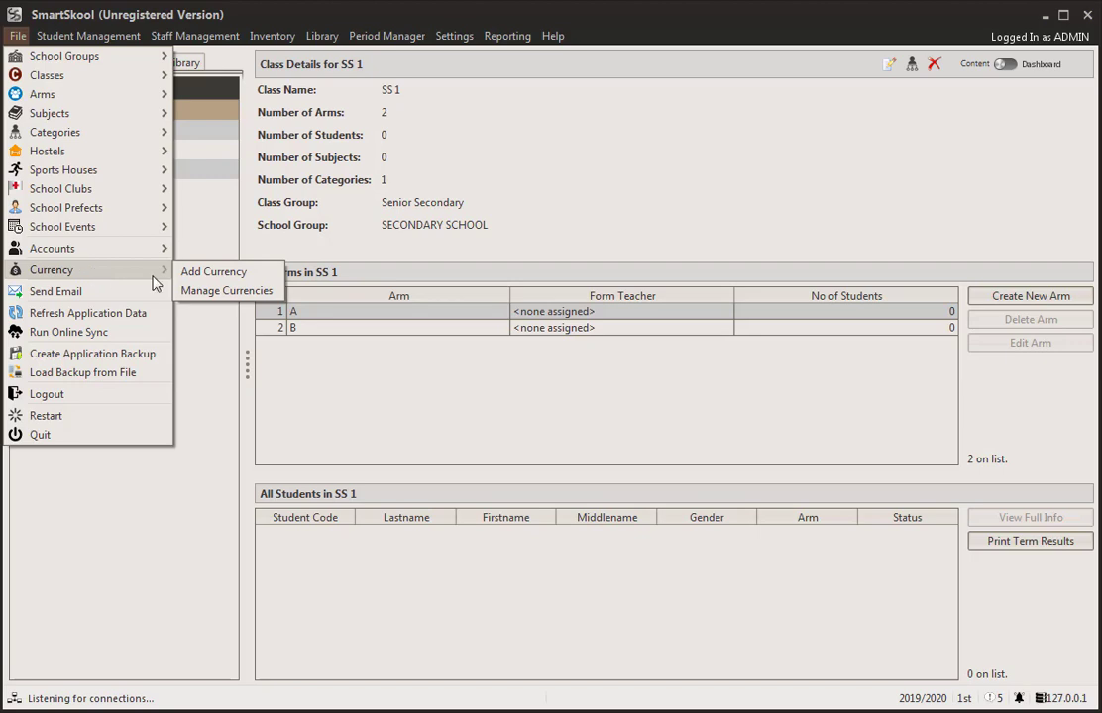
{"action": "left_click", "coordinate": [234, 290]}
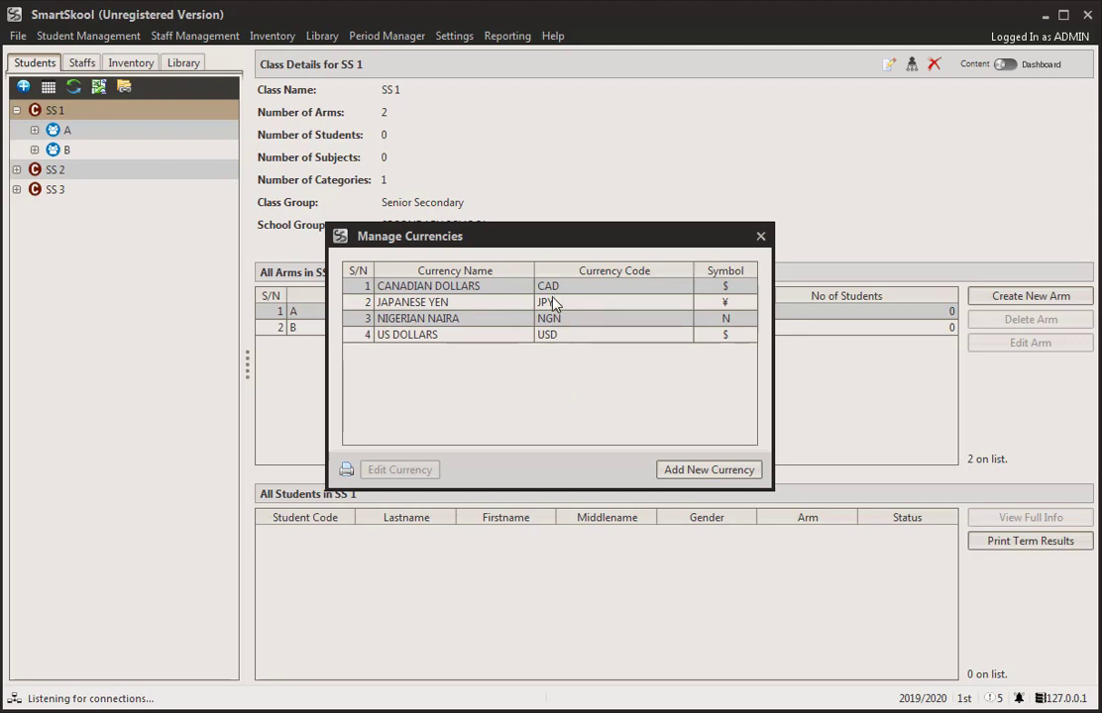
{"action": "left_click", "coordinate": [673, 475]}
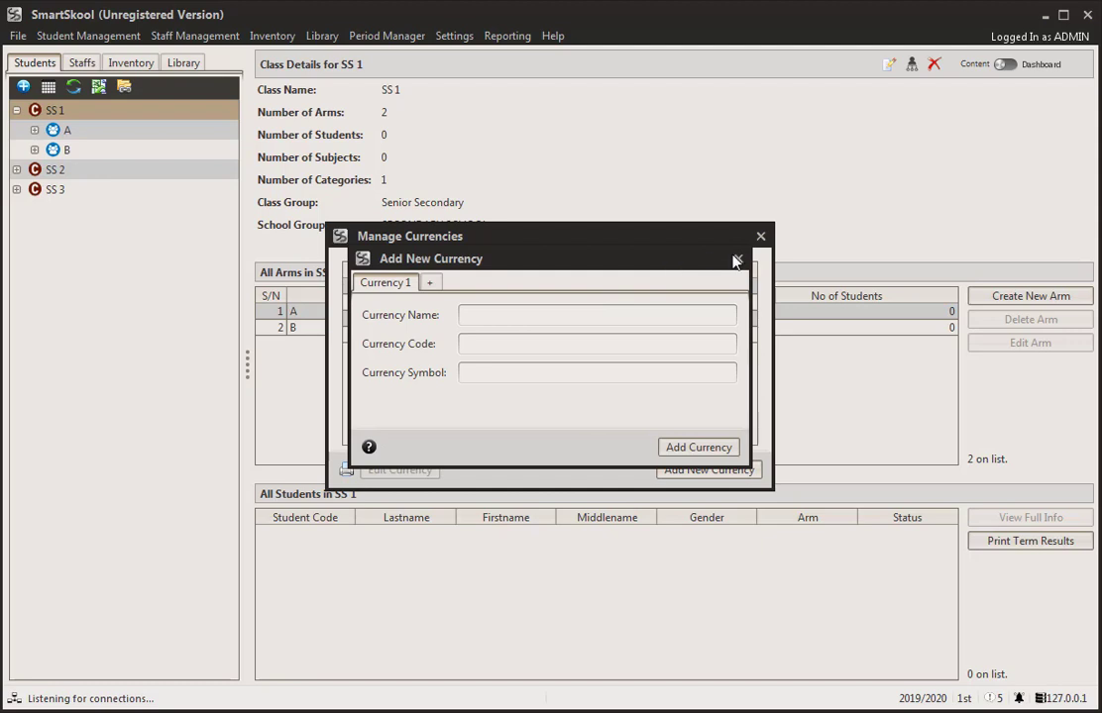
{"action": "left_click", "coordinate": [736, 257]}
Look at the edit form for the US DOLLARS currency and close the currency manager
{"action": "left_click", "coordinate": [426, 335]}
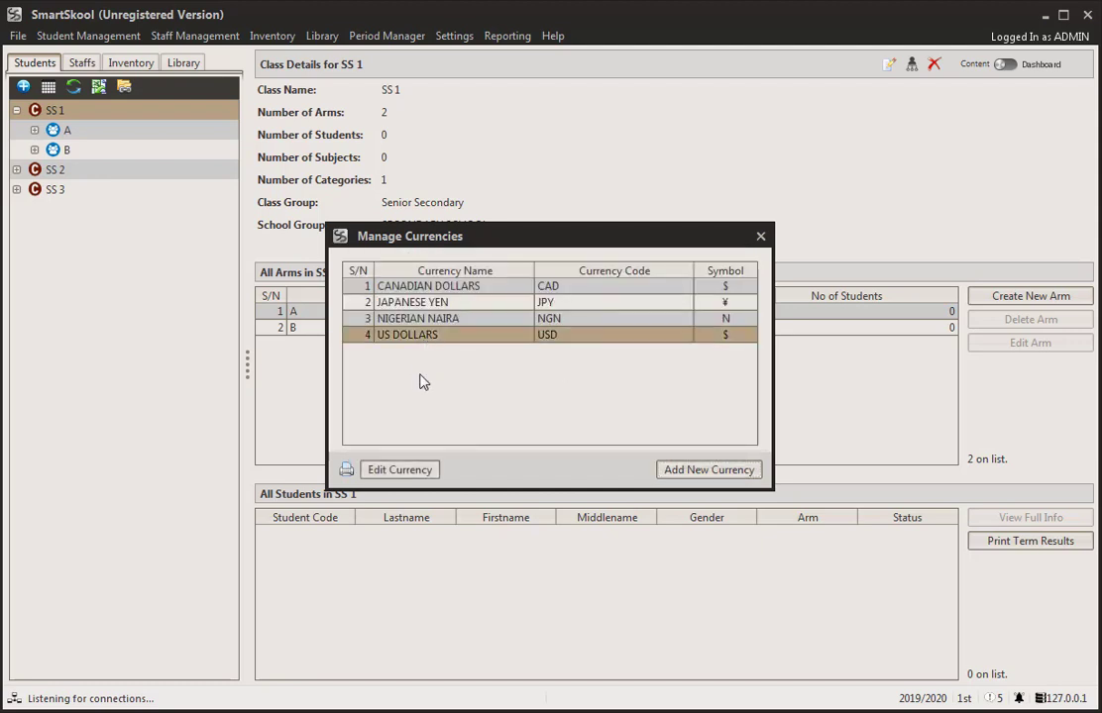
{"action": "left_click", "coordinate": [401, 469]}
{"action": "left_click", "coordinate": [737, 282]}
{"action": "left_click", "coordinate": [761, 236]}
Look at the available application backup modes and dismiss the choice without creating a backup
{"action": "left_click", "coordinate": [18, 36]}
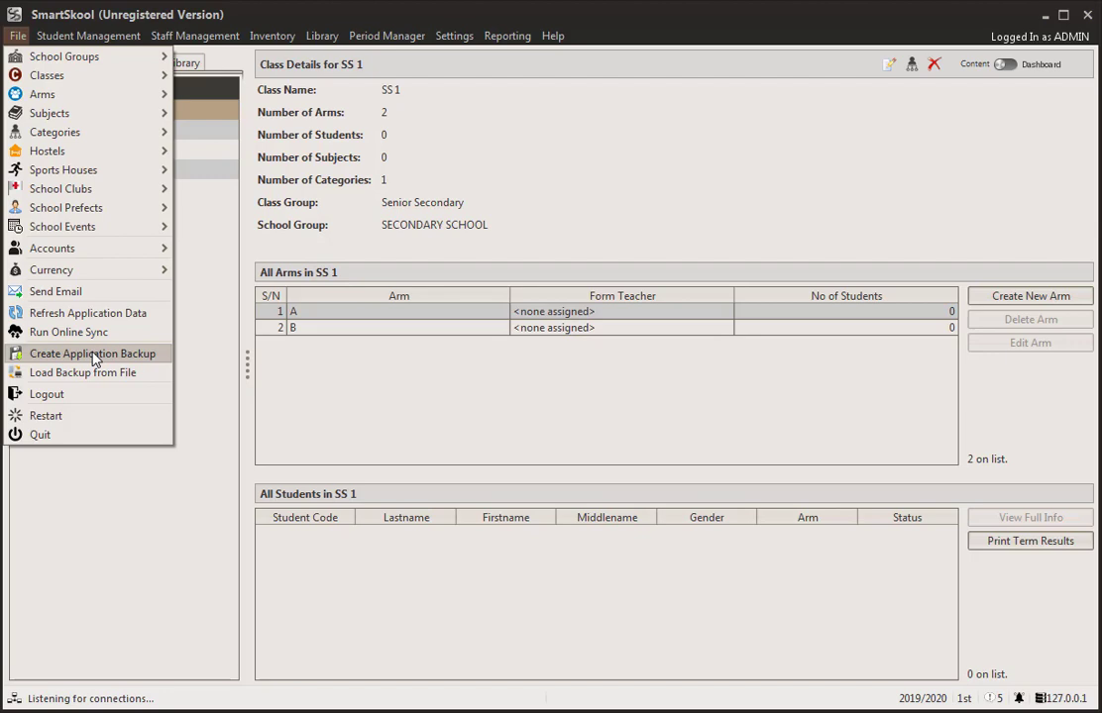
{"action": "left_click", "coordinate": [94, 359]}
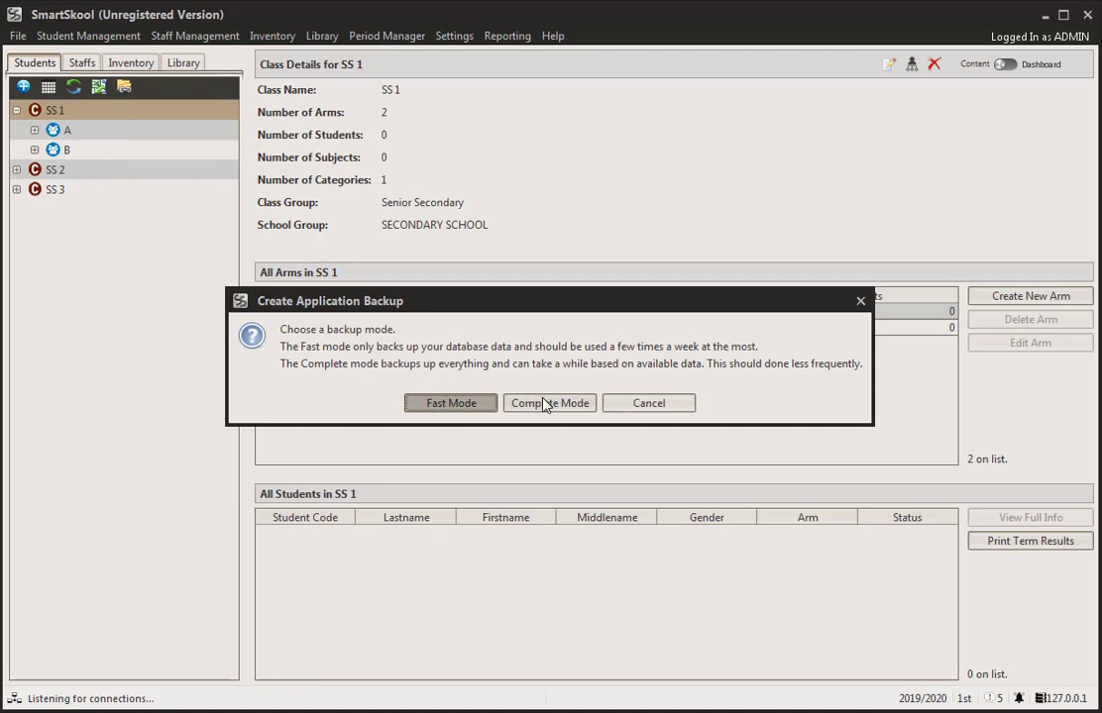
{"action": "left_click", "coordinate": [858, 299]}
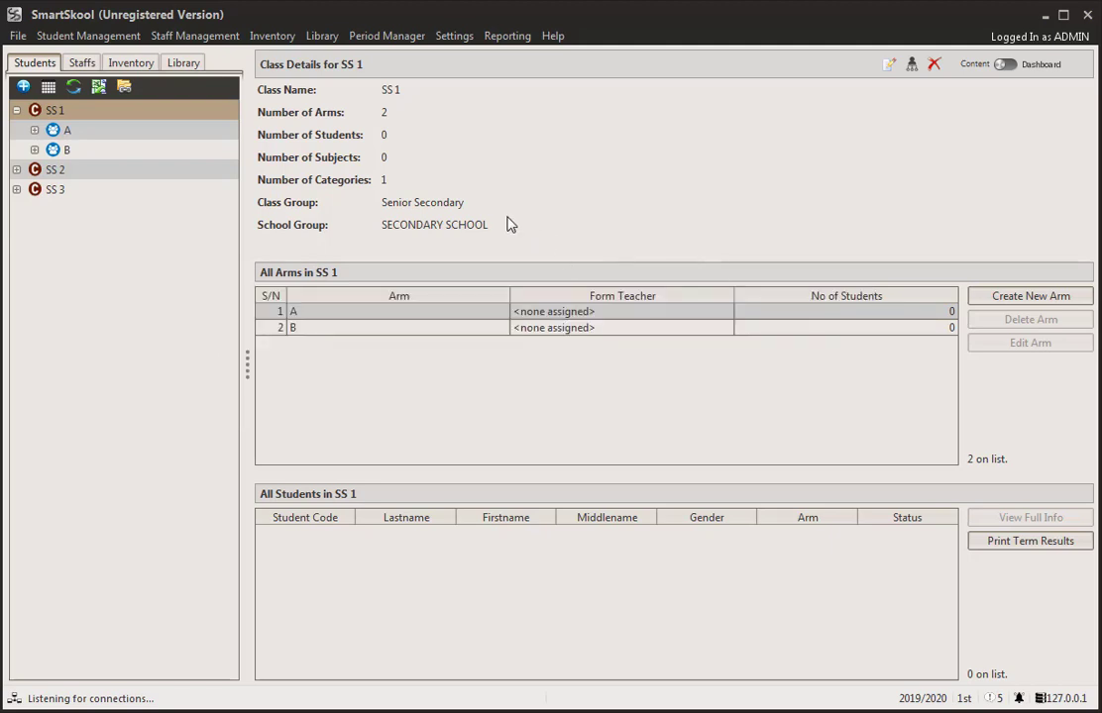
Look over the backup-loading and student management commands, and display the list of all students
{"action": "left_click", "coordinate": [18, 36]}
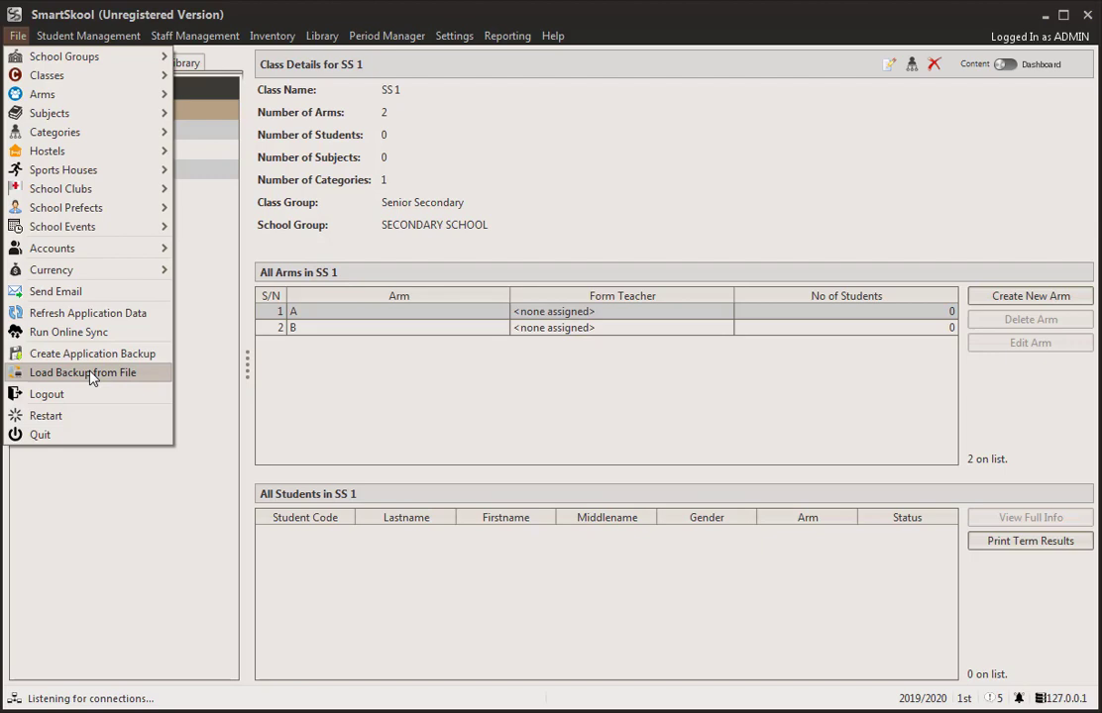
{"action": "mouse_move", "coordinate": [87, 37]}
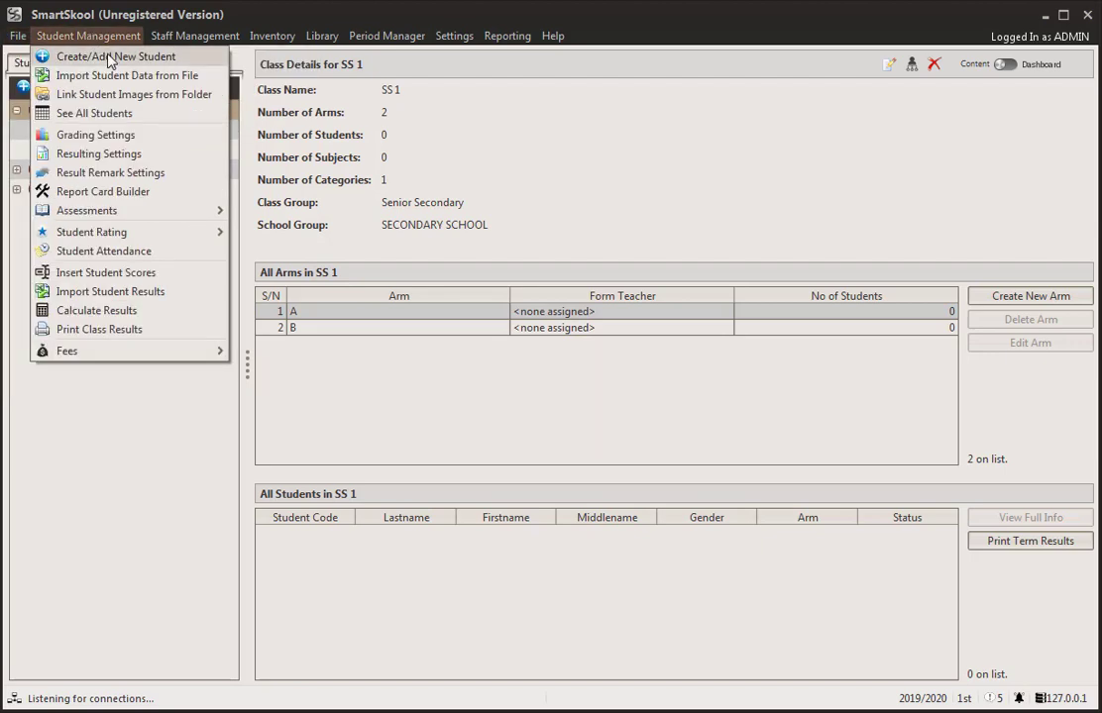
{"action": "left_click", "coordinate": [133, 119]}
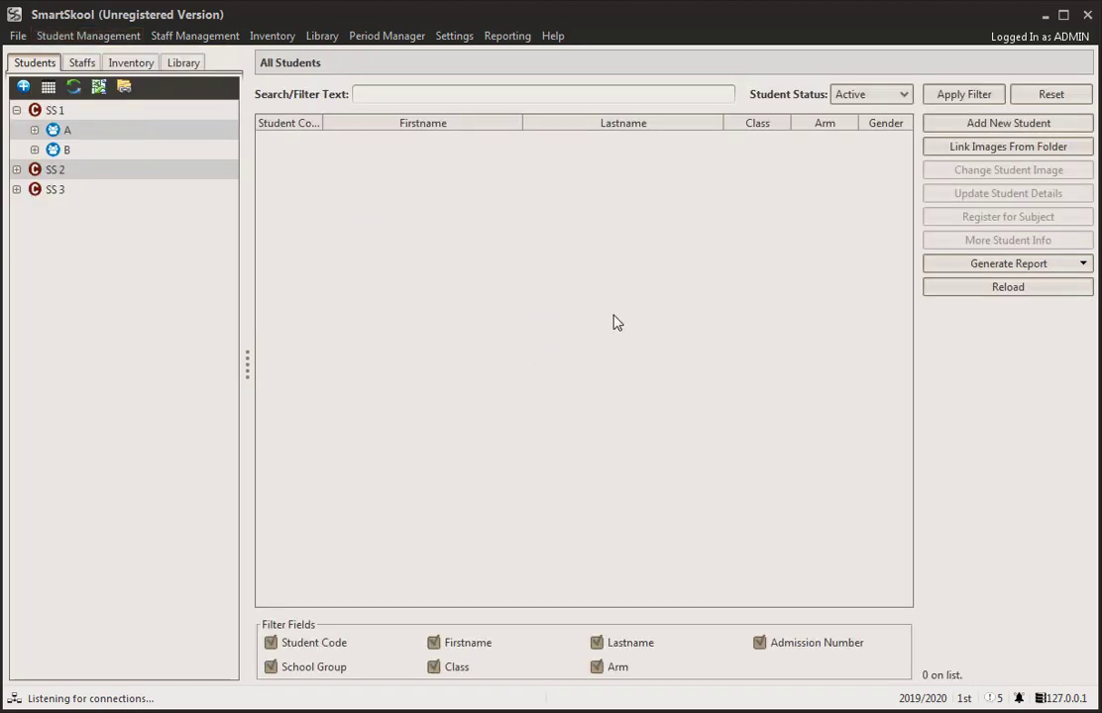
Look at the grading settings with a new grading group and cancel the changes
{"action": "left_click", "coordinate": [88, 36]}
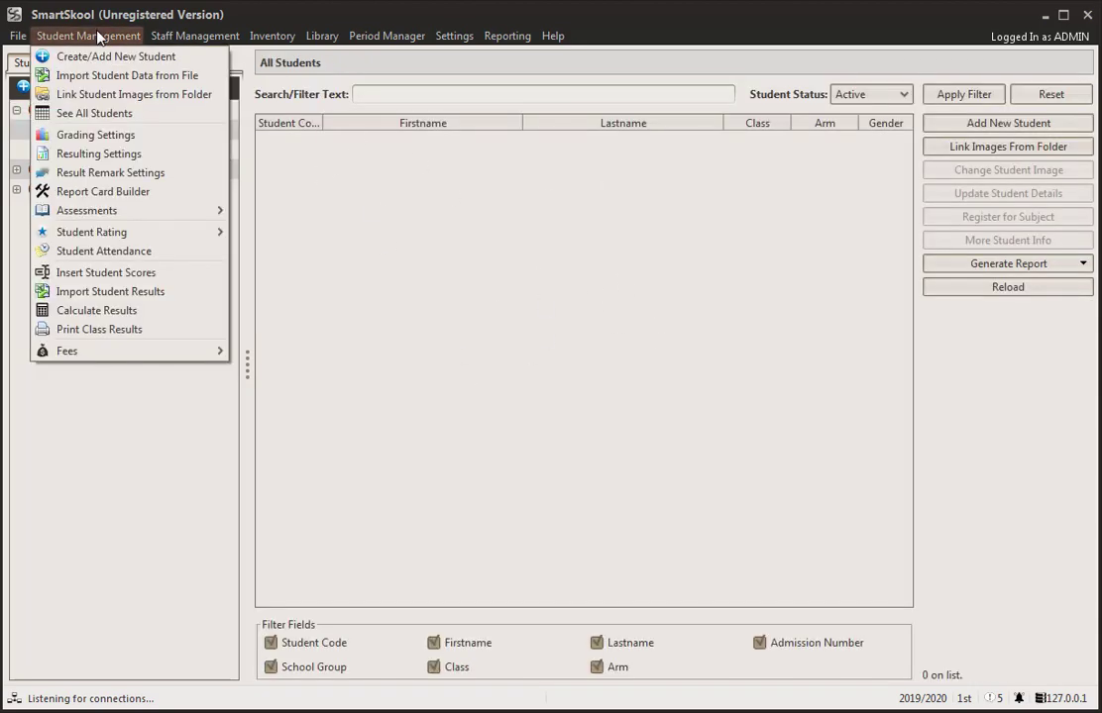
{"action": "left_click", "coordinate": [132, 141]}
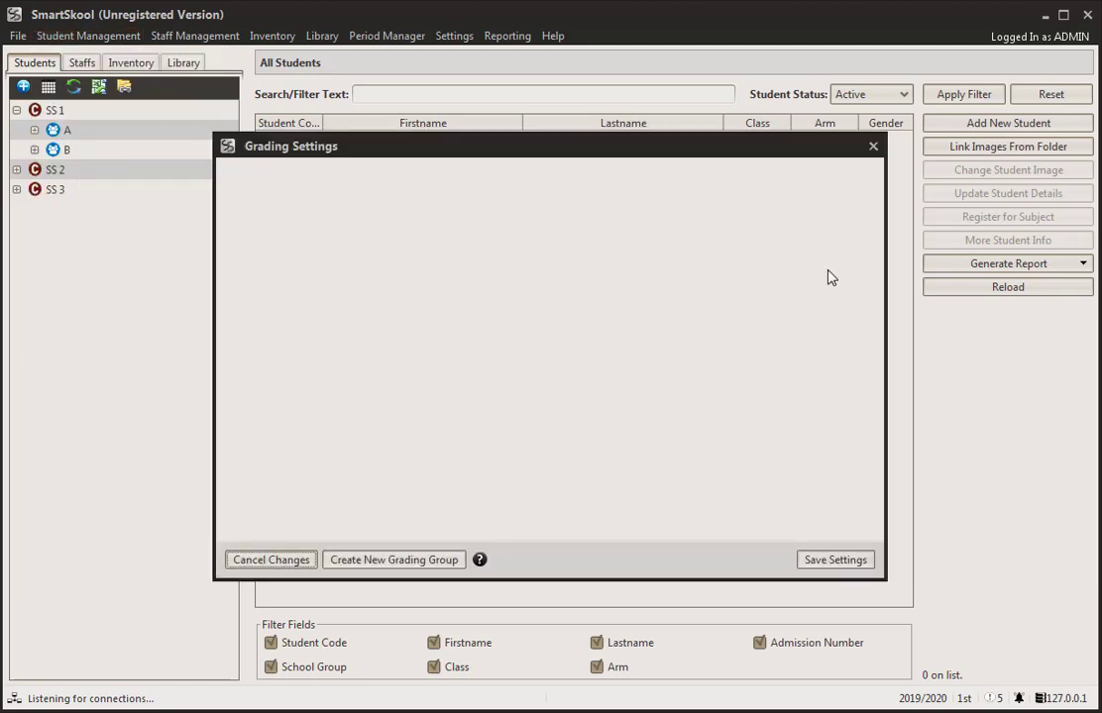
{"action": "left_click", "coordinate": [401, 561]}
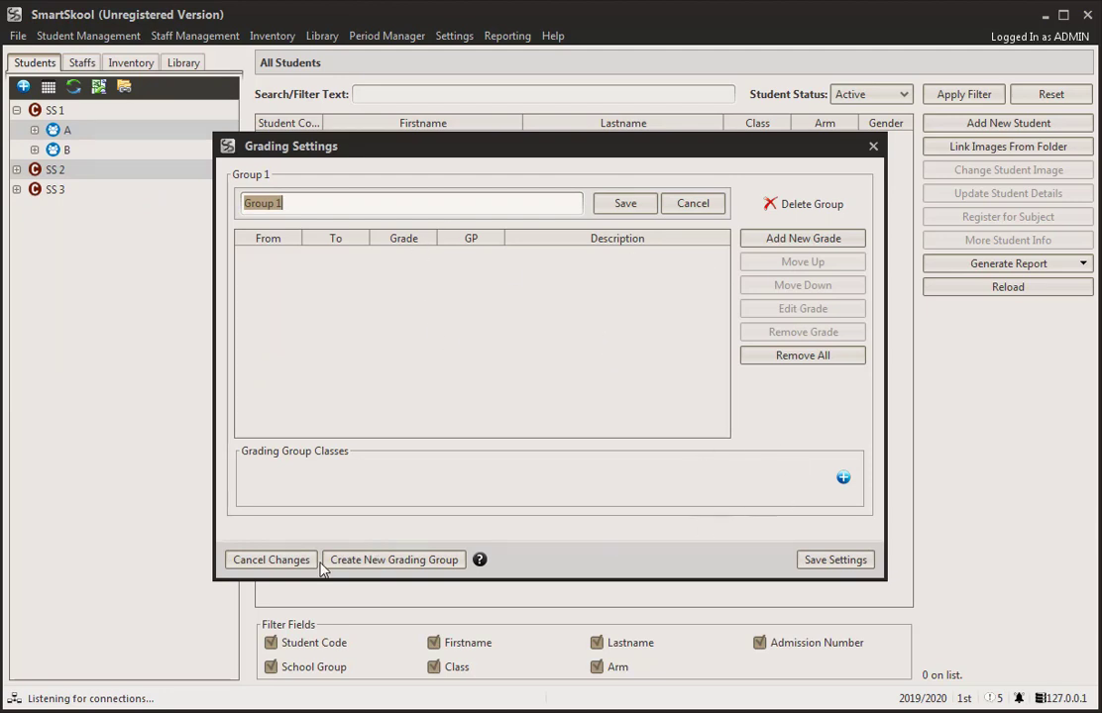
{"action": "left_click", "coordinate": [275, 561]}
Examine the resulting settings for class SS 2 and close them without saving
{"action": "left_click", "coordinate": [97, 38]}
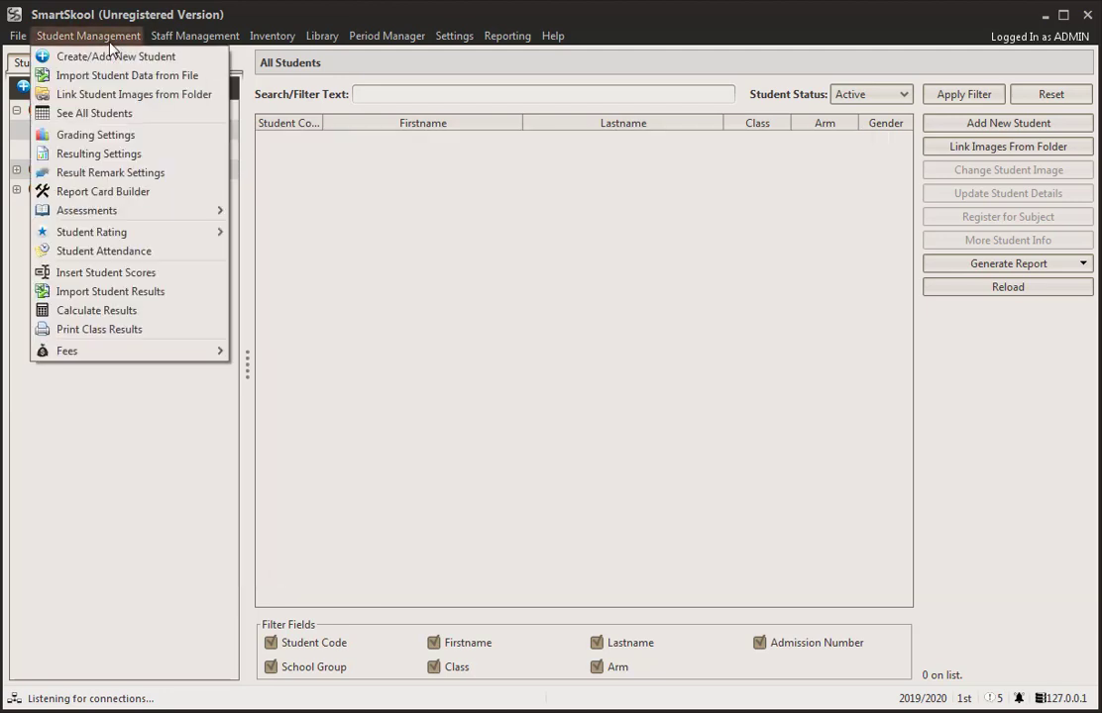
{"action": "left_click", "coordinate": [122, 158]}
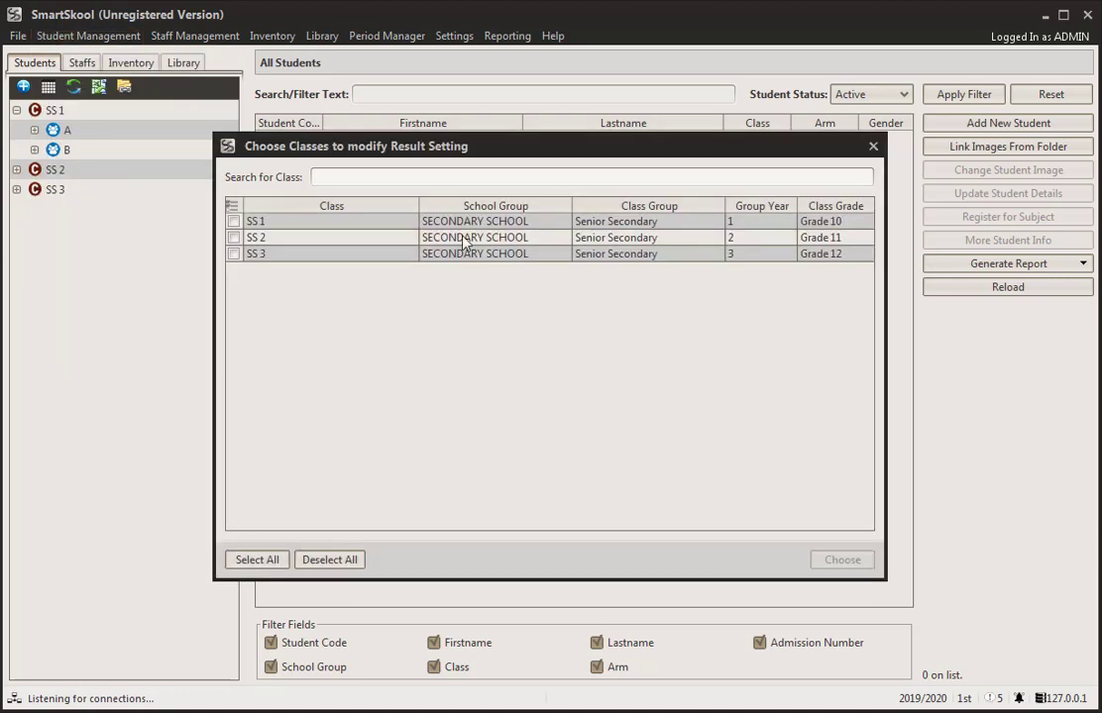
{"action": "left_click", "coordinate": [233, 238]}
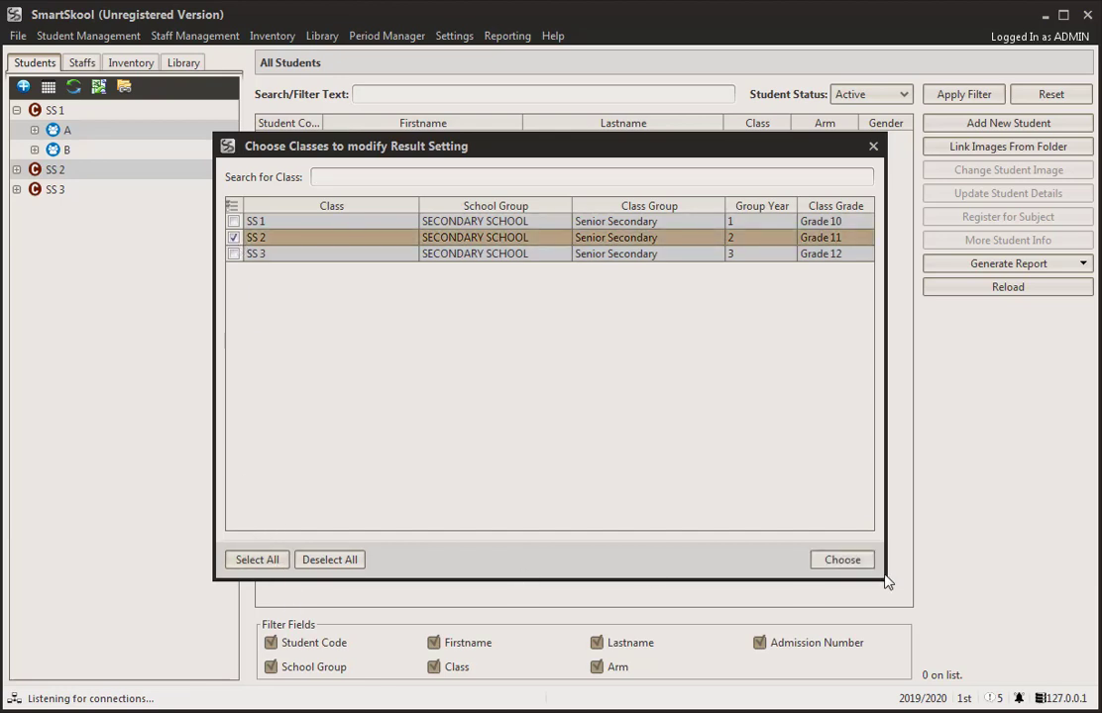
{"action": "left_click", "coordinate": [852, 564]}
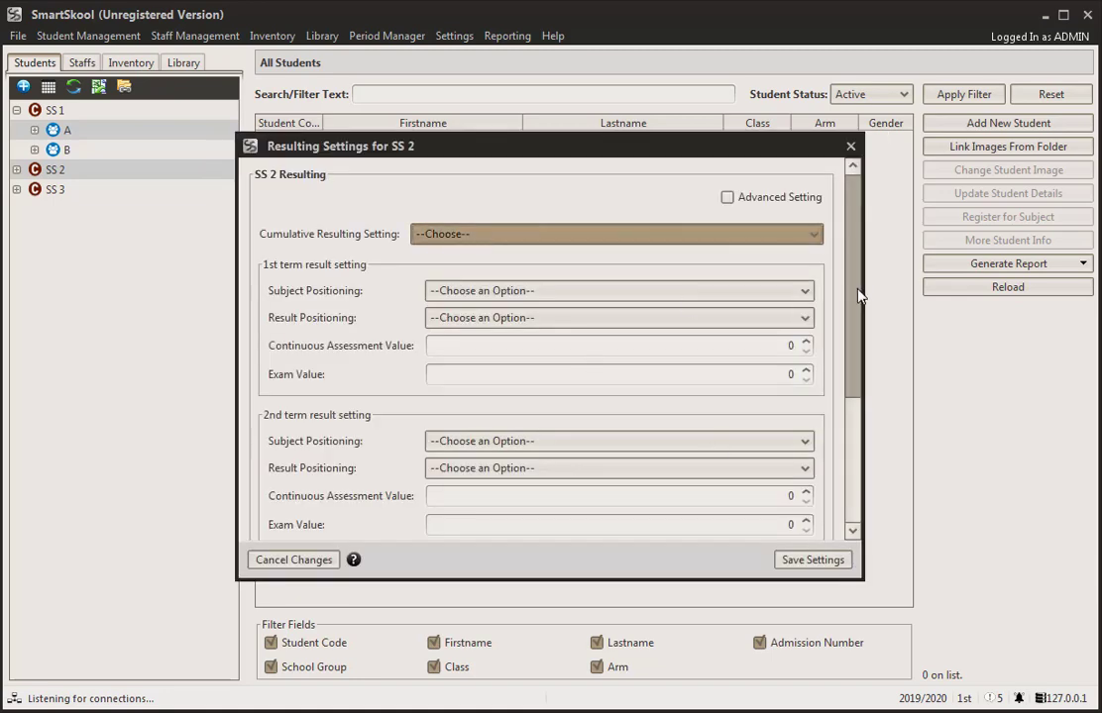
{"action": "mouse_move", "coordinate": [858, 292]}
{"action": "left_mouse_down"}
{"action": "mouse_move", "coordinate": [866, 458]}
{"action": "mouse_move", "coordinate": [862, 291]}
{"action": "left_mouse_up"}
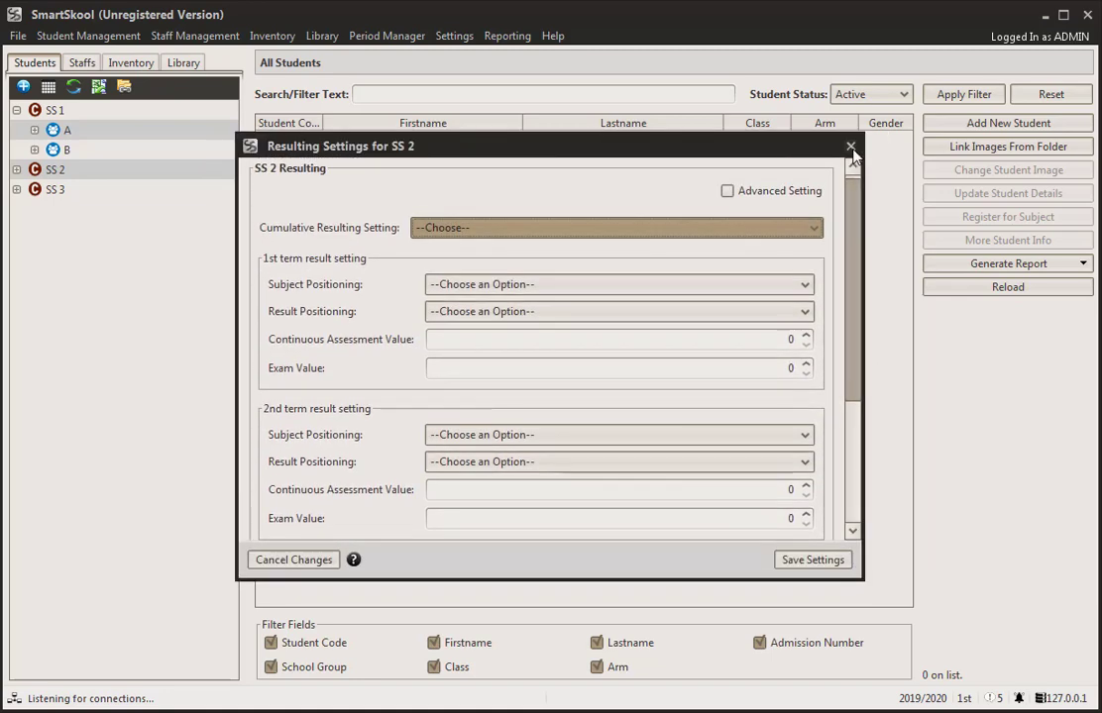
{"action": "left_click", "coordinate": [849, 146]}
Look at the result remark settings with a new remark group and close them without saving
{"action": "left_click", "coordinate": [88, 35]}
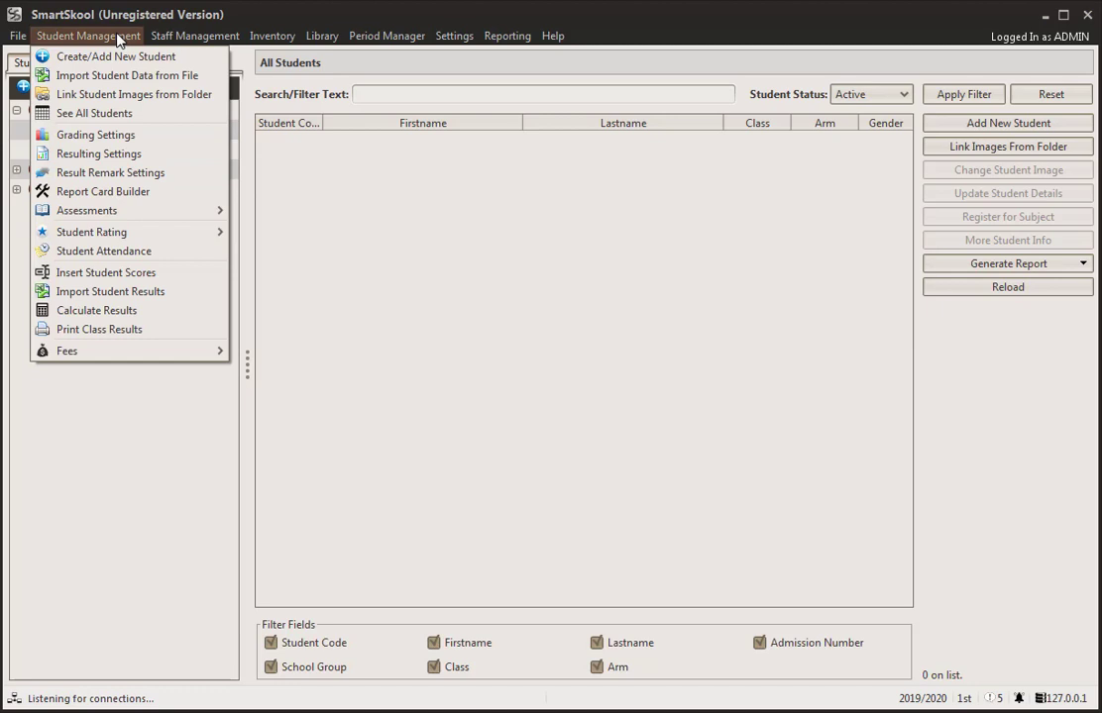
{"action": "left_click", "coordinate": [111, 174]}
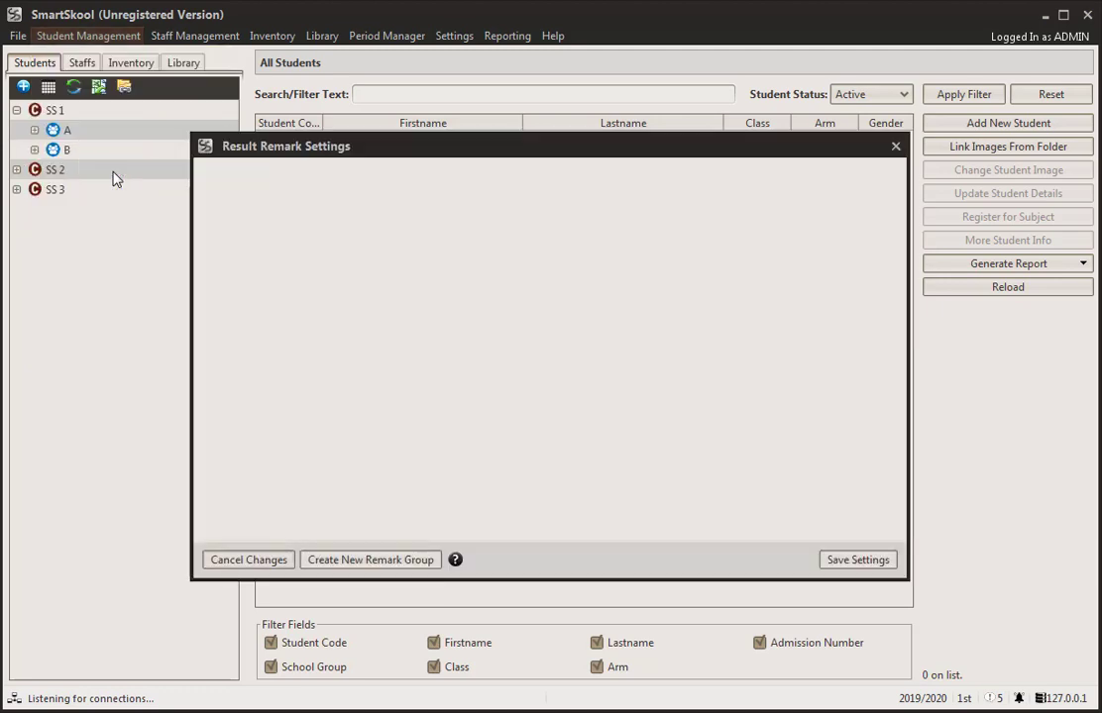
{"action": "left_click", "coordinate": [352, 563]}
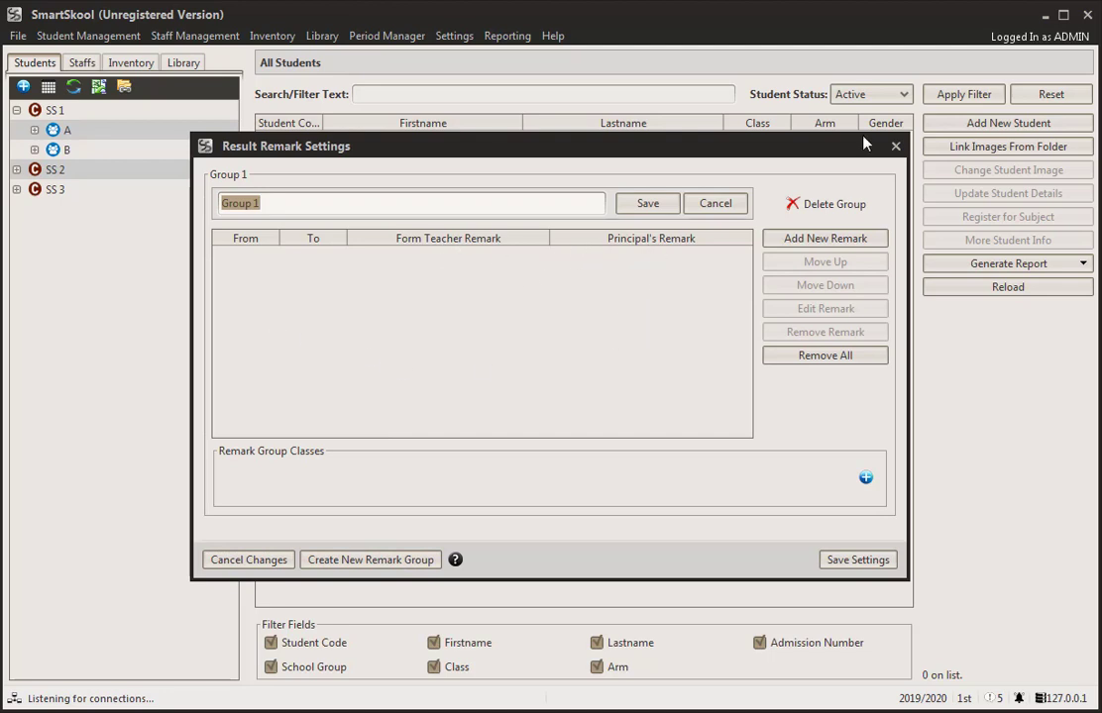
{"action": "left_click", "coordinate": [895, 146]}
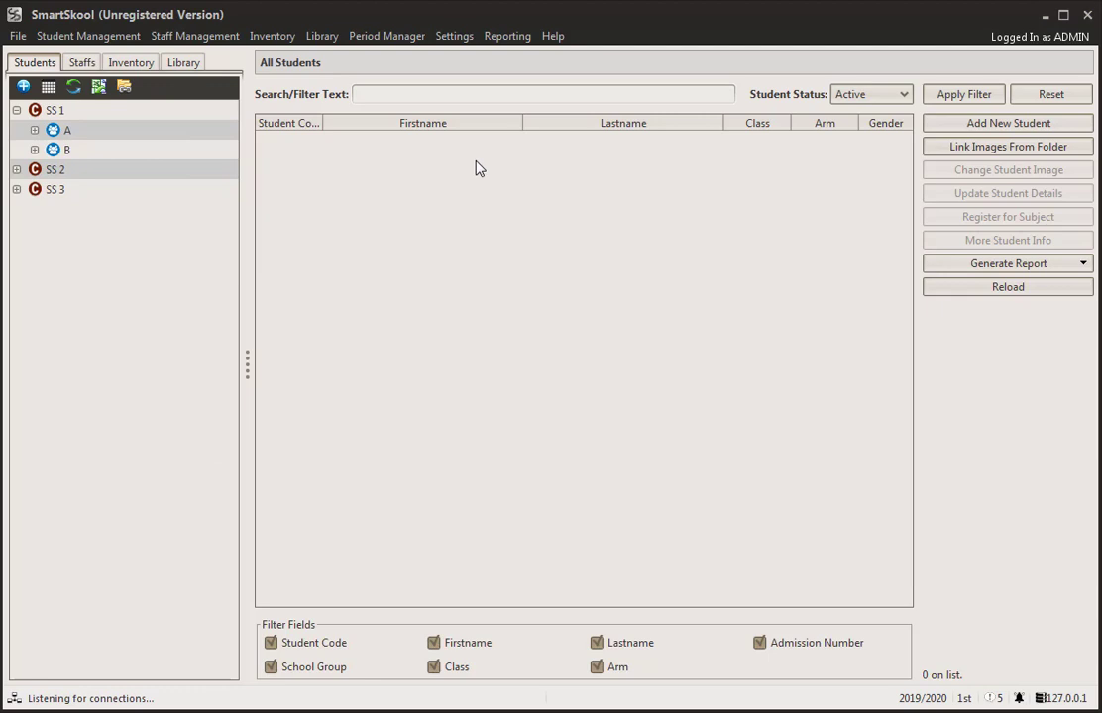
Open the report card builder for SECONDARY SCHOOL and choose the Modest design
{"action": "left_click", "coordinate": [109, 41]}
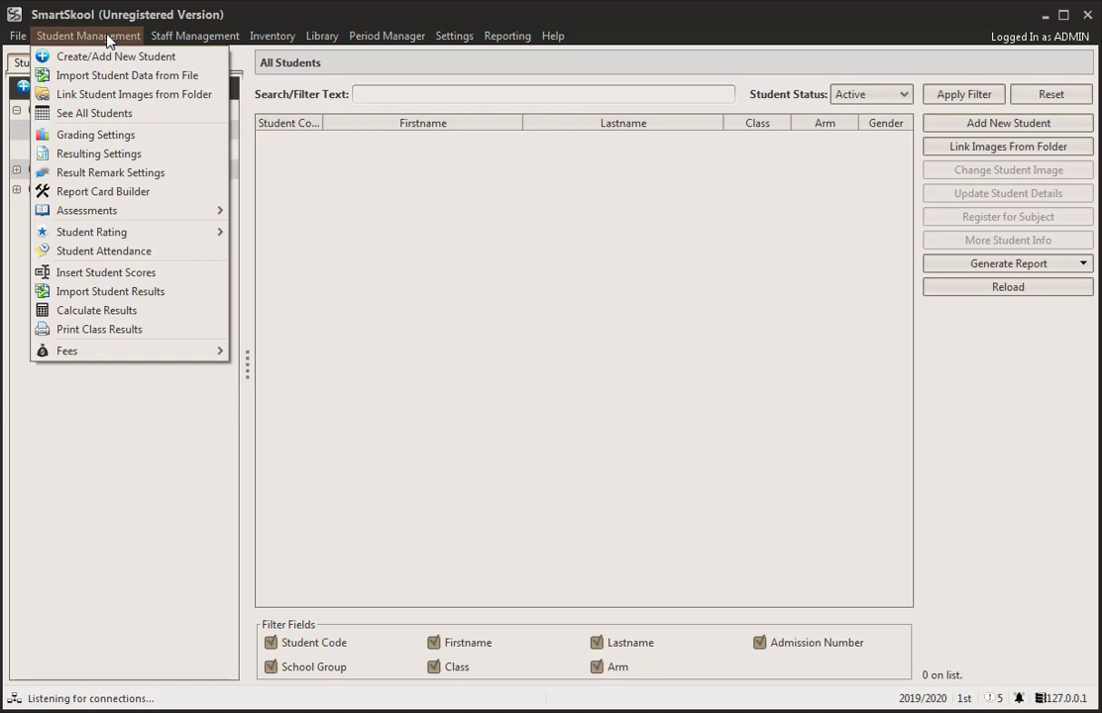
{"action": "left_click", "coordinate": [120, 194]}
{"action": "left_click", "coordinate": [678, 407]}
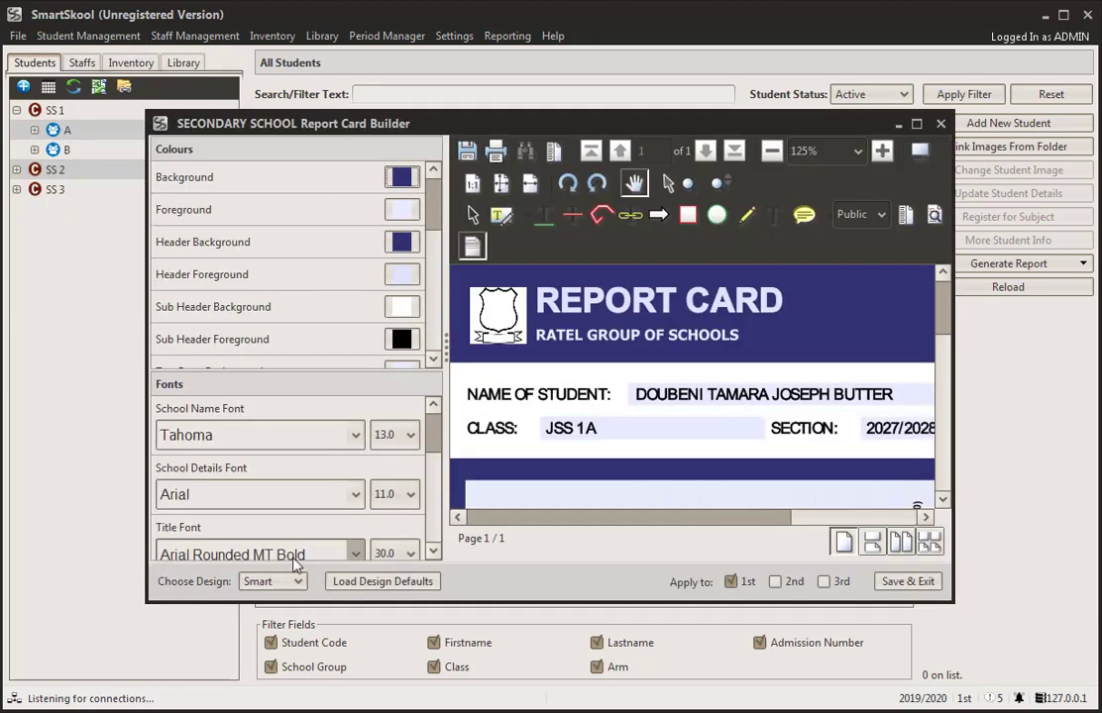
{"action": "left_click", "coordinate": [293, 582]}
{"action": "left_click", "coordinate": [269, 635]}
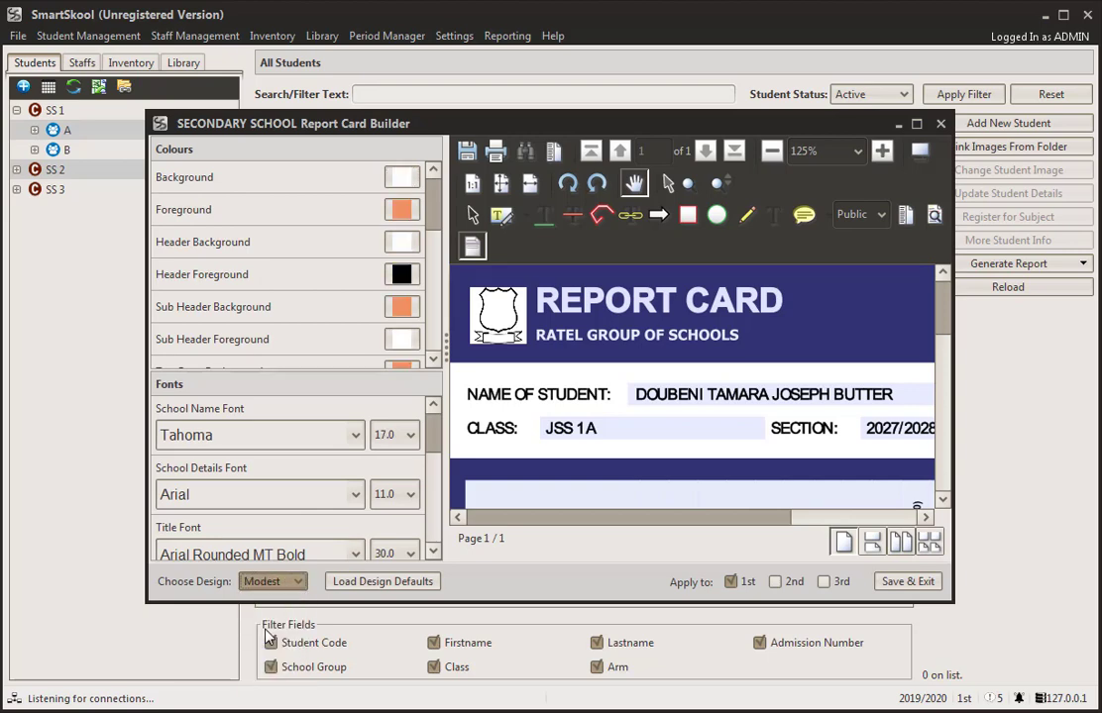
Preview the Sharp and Vibrant designs for the SECONDARY SCHOOL report card
{"action": "left_click_drag", "start_coordinate": [358, 121], "coordinate": [315, 100]}
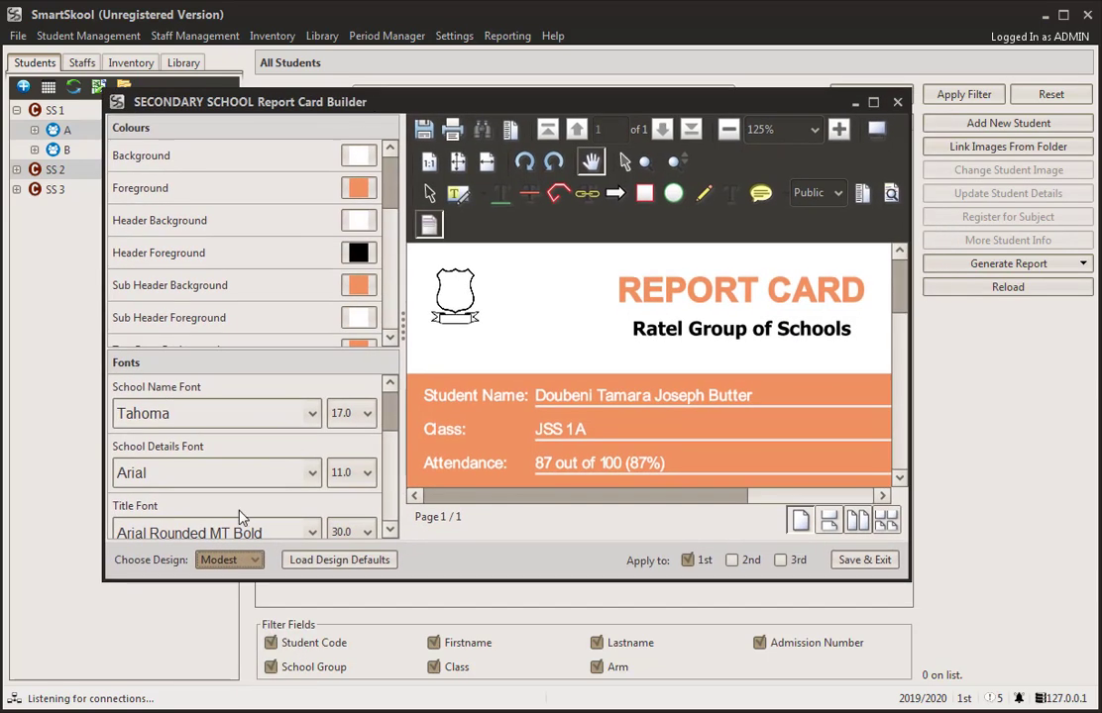
{"action": "left_click", "coordinate": [227, 560]}
{"action": "left_click", "coordinate": [222, 631]}
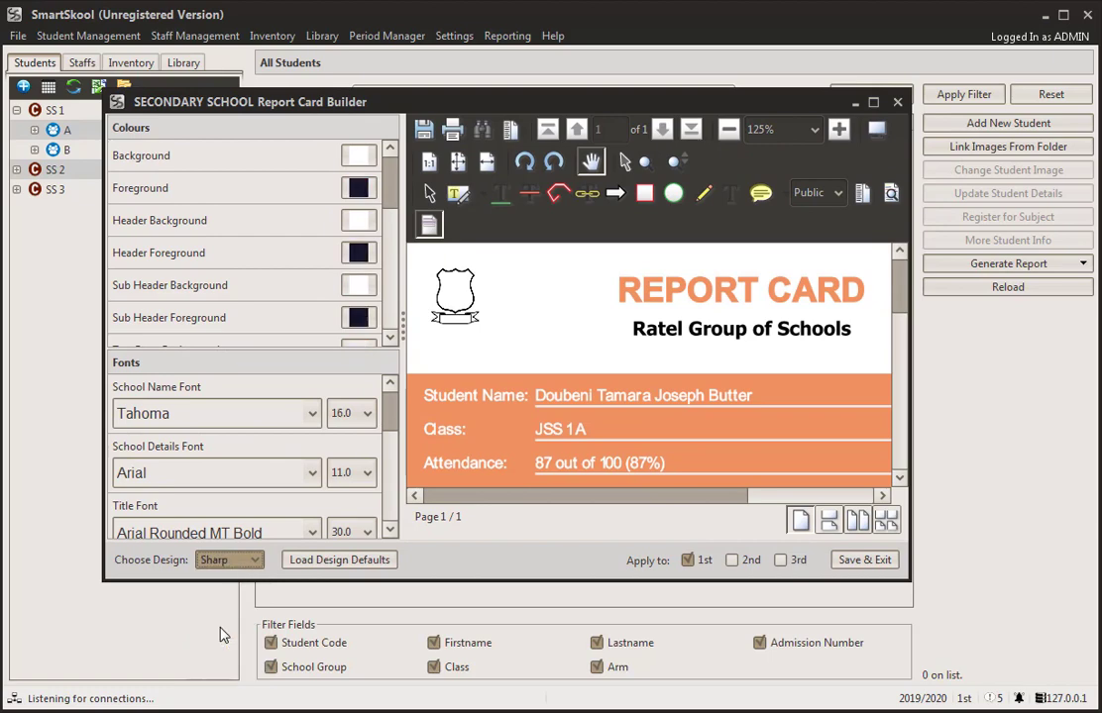
{"action": "left_click", "coordinate": [229, 562]}
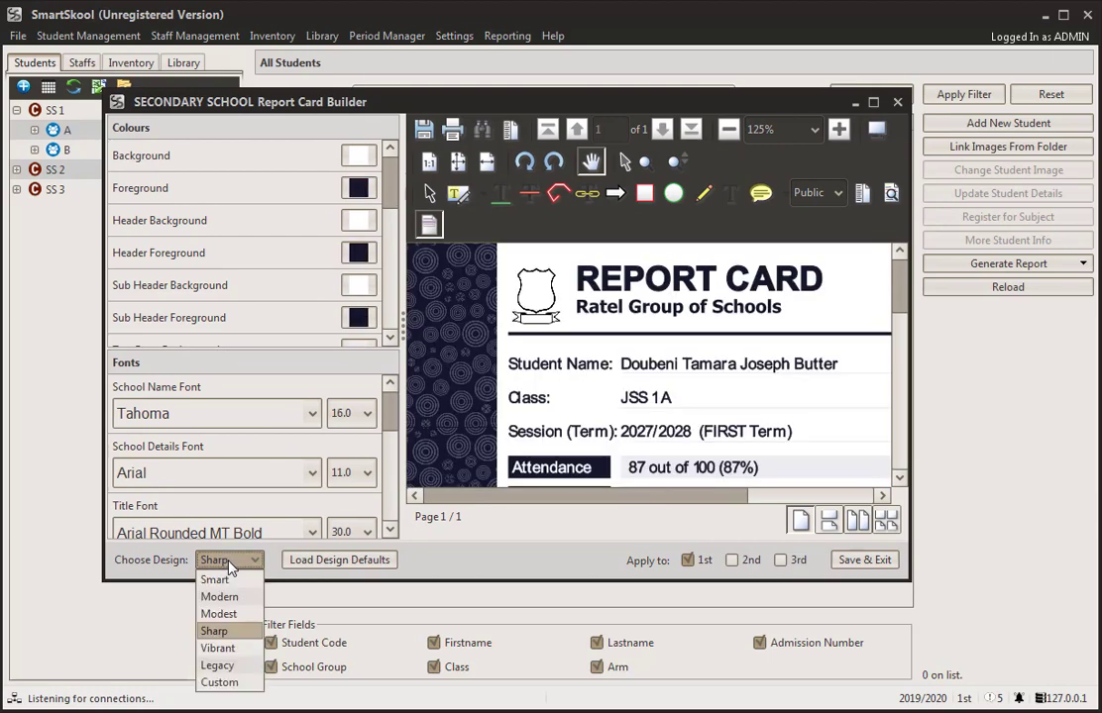
{"action": "left_click", "coordinate": [226, 648]}
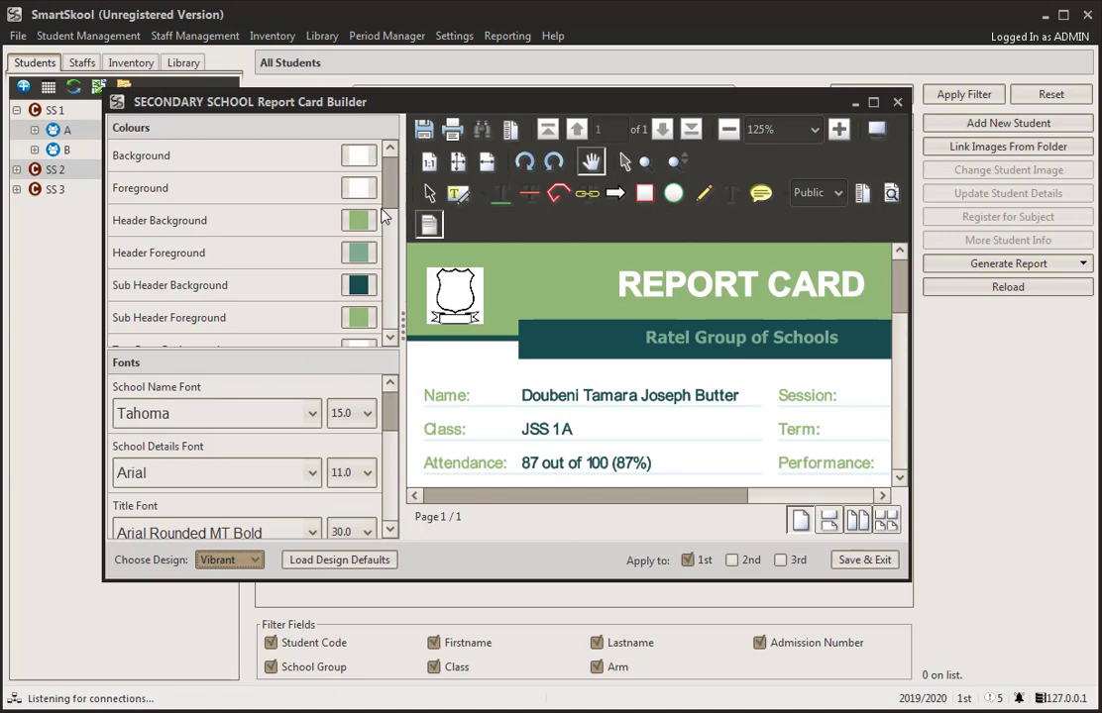
Look at the Header Background colour choices and the School Name Font options, and reload the Vibrant design's defaults
{"action": "left_click", "coordinate": [360, 222]}
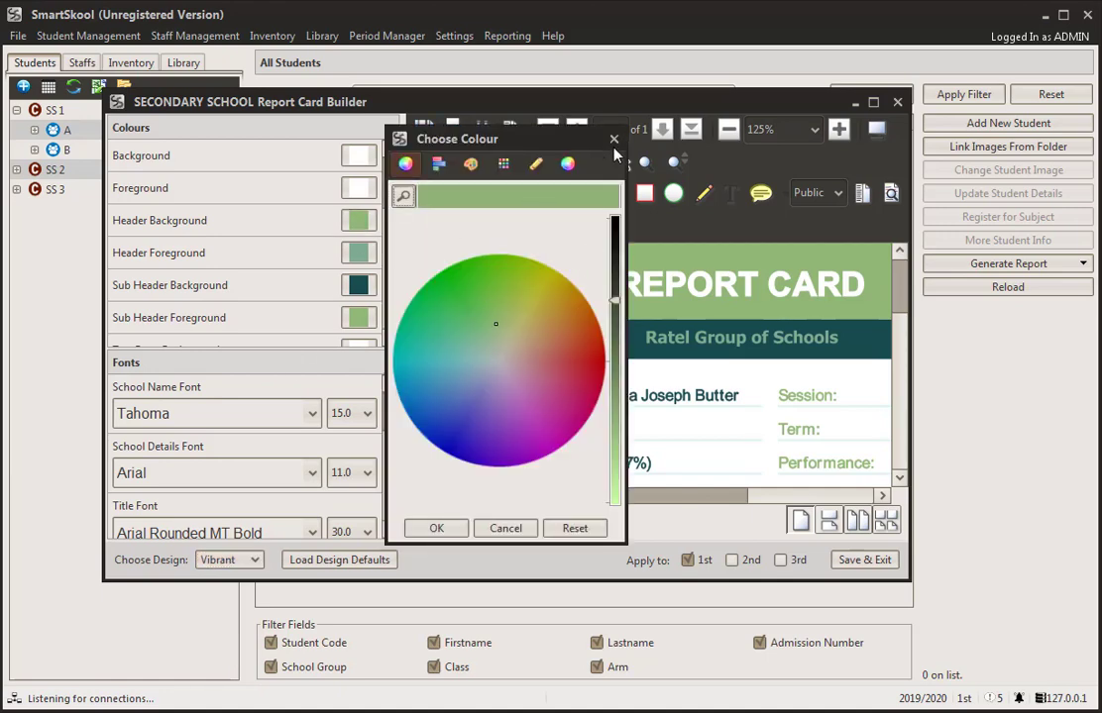
{"action": "left_click", "coordinate": [613, 140]}
{"action": "left_click", "coordinate": [310, 413]}
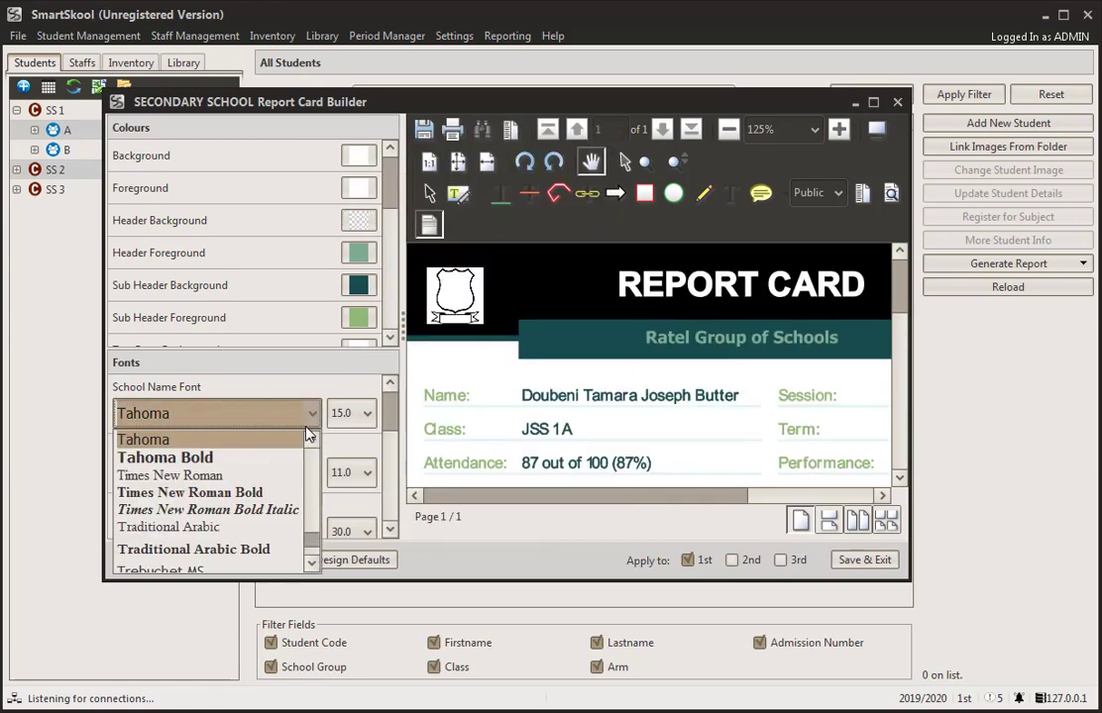
{"action": "left_click", "coordinate": [344, 386]}
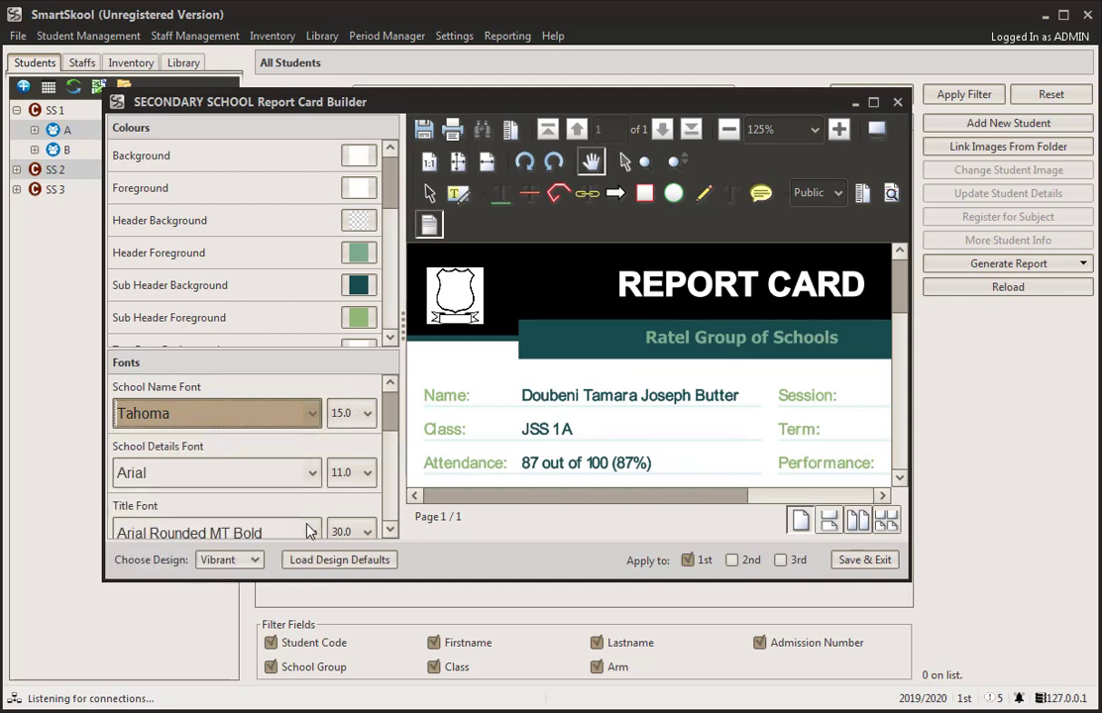
{"action": "left_click", "coordinate": [337, 561]}
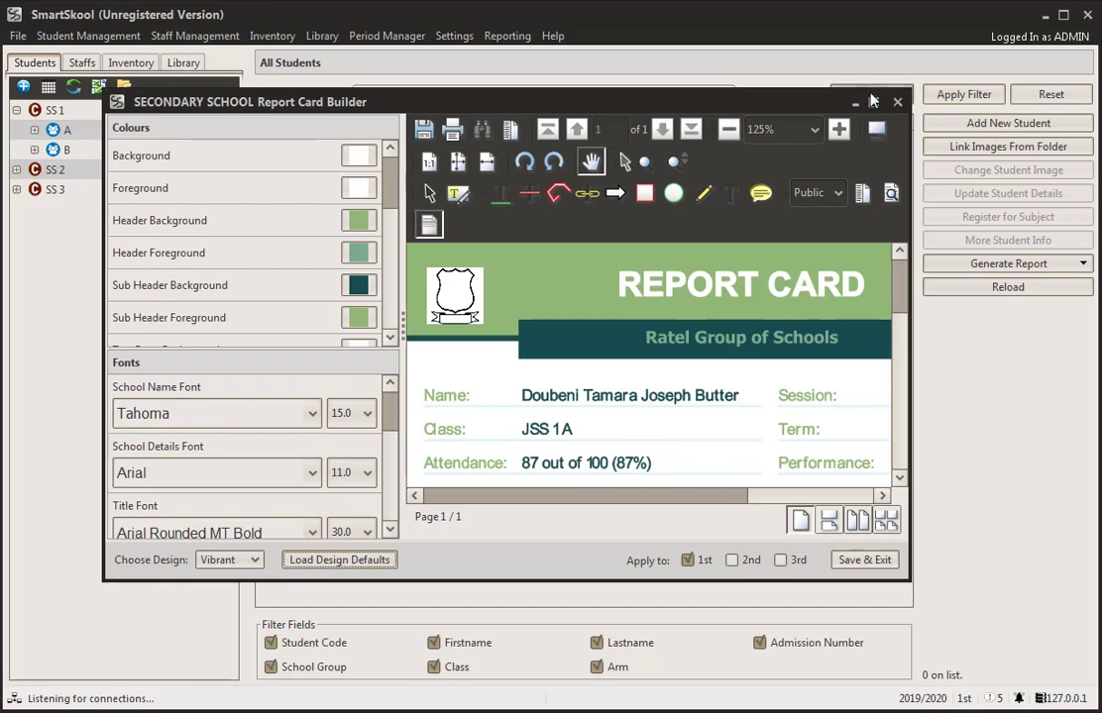
Look at the Custom design's name and Excel template options and close the report card builder without saving
{"action": "left_click", "coordinate": [874, 101]}
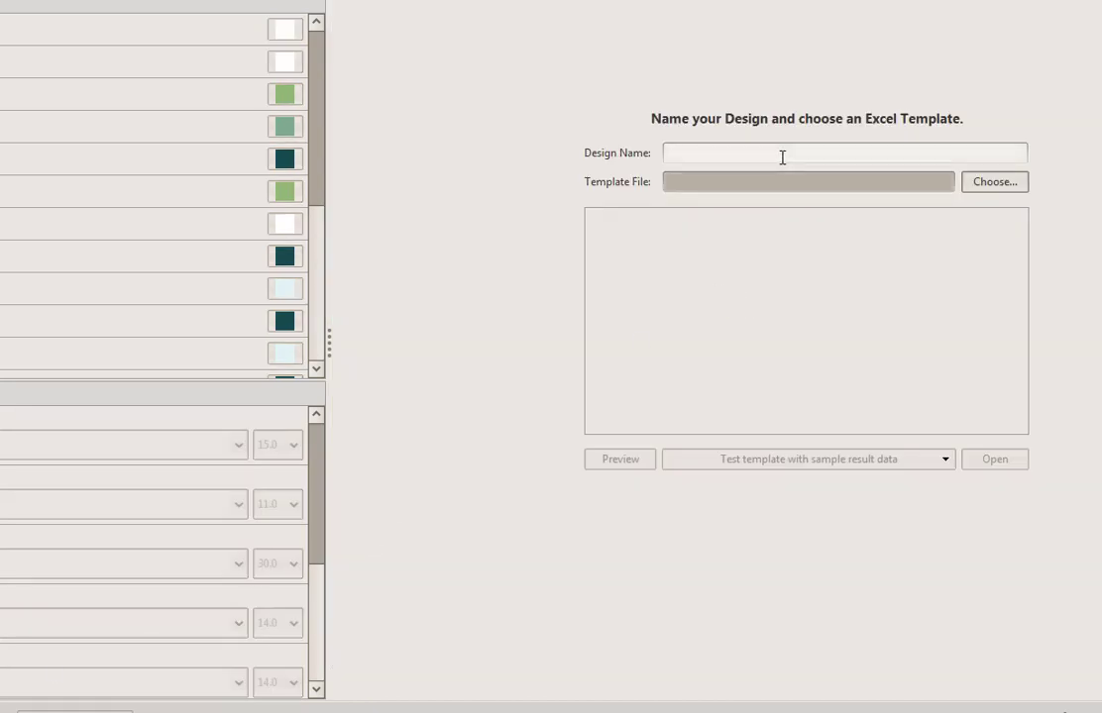
{"action": "left_click", "coordinate": [783, 155]}
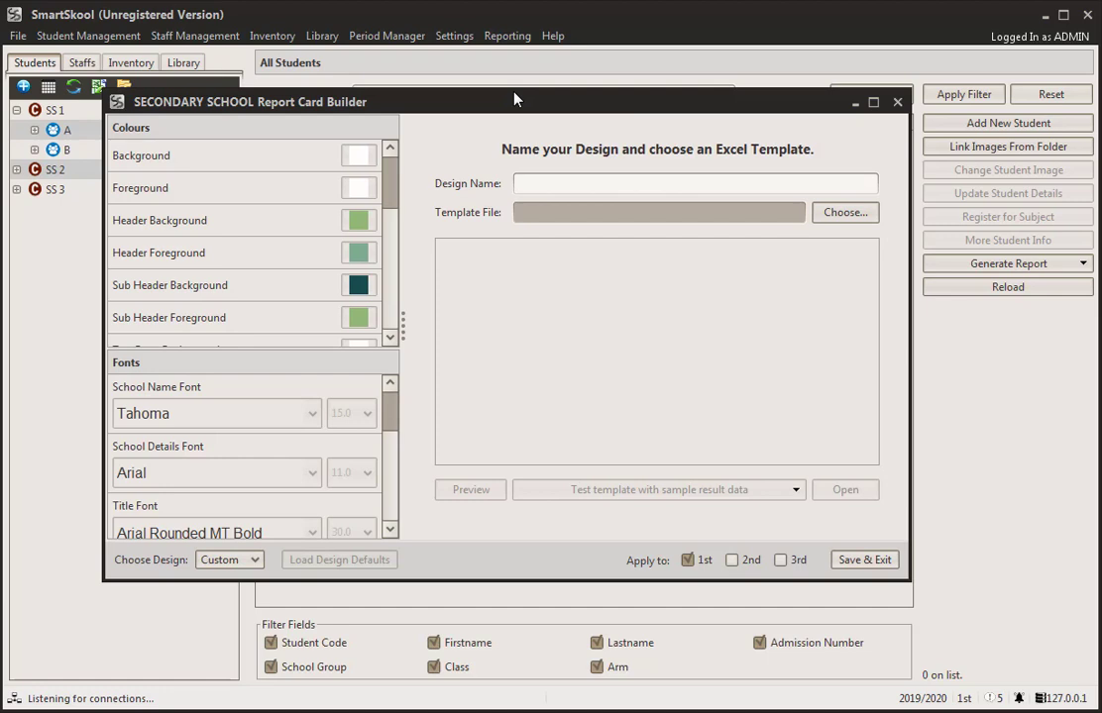
{"action": "left_click", "coordinate": [897, 103]}
Look over the assessment commands and the student attendance term and student selection, and close it without showing any attendance
{"action": "left_click", "coordinate": [111, 37]}
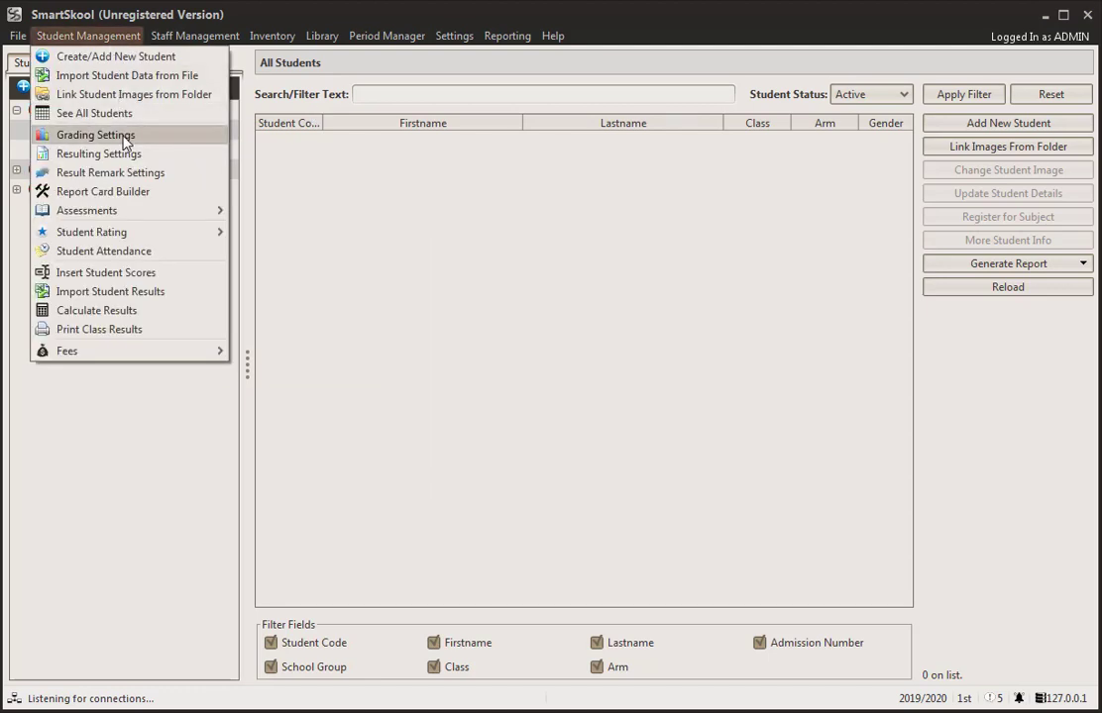
{"action": "mouse_move", "coordinate": [181, 216]}
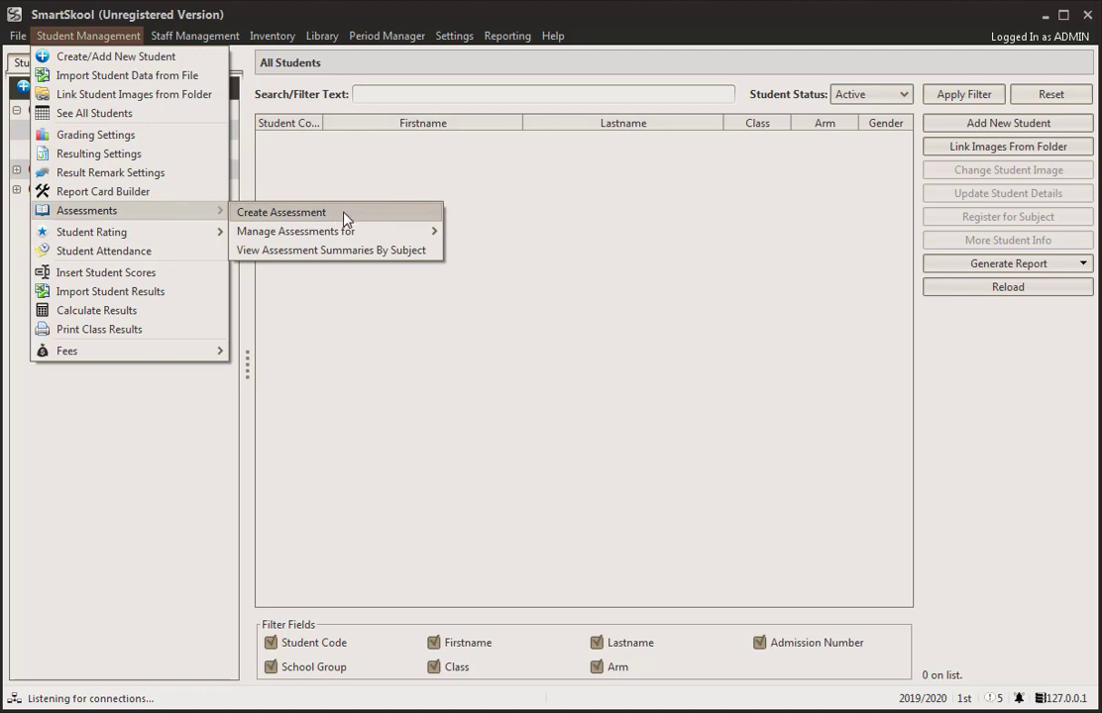
{"action": "mouse_move", "coordinate": [370, 236]}
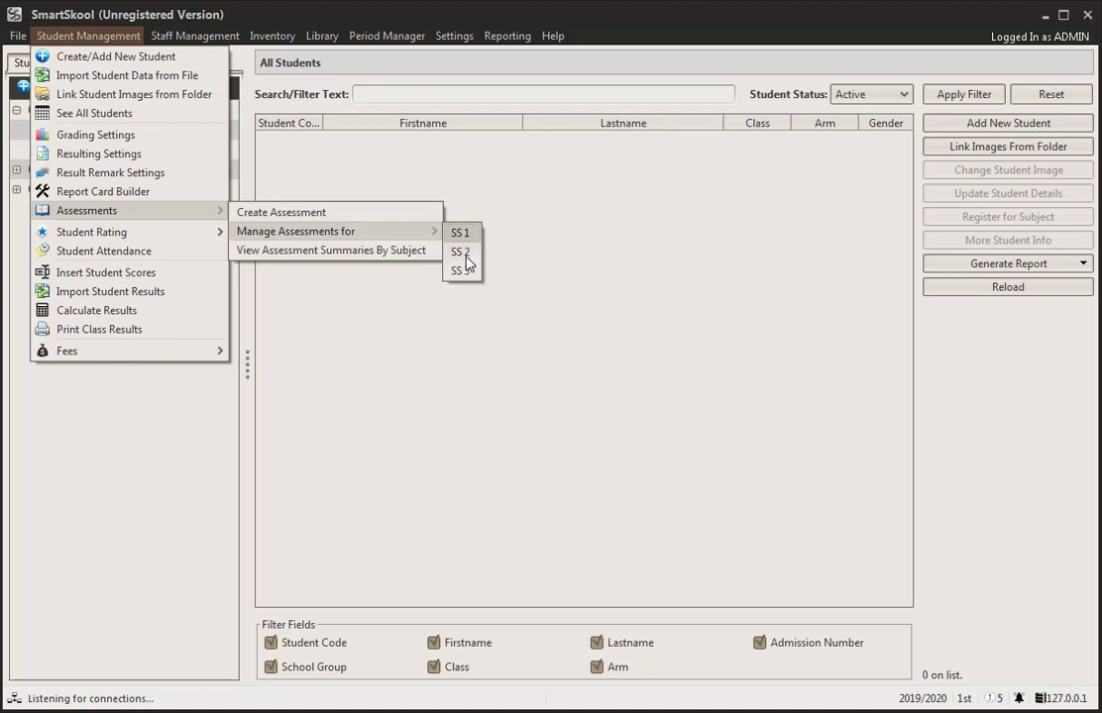
{"action": "mouse_move", "coordinate": [211, 237]}
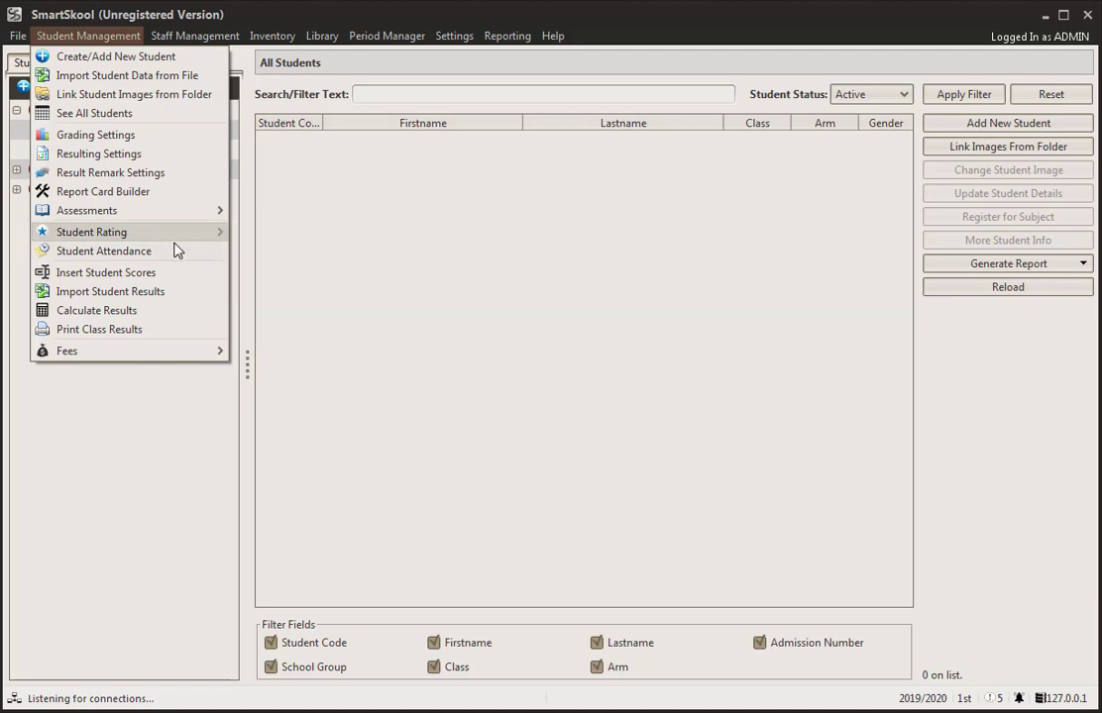
{"action": "left_click", "coordinate": [122, 254]}
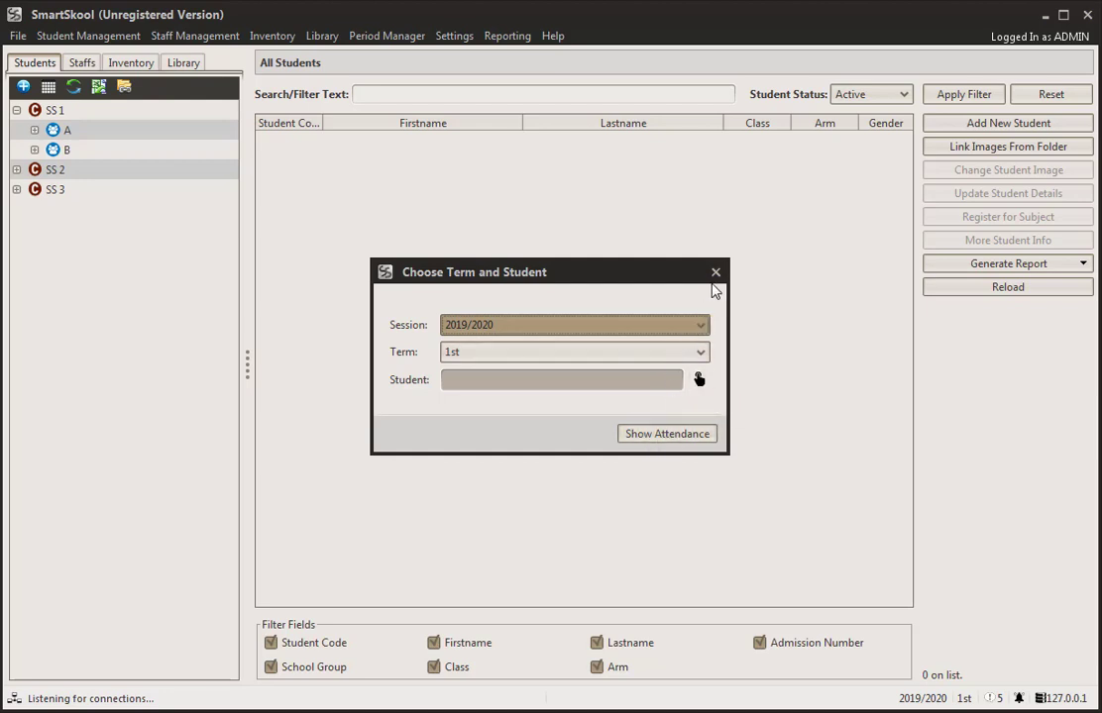
{"action": "left_click", "coordinate": [715, 273]}
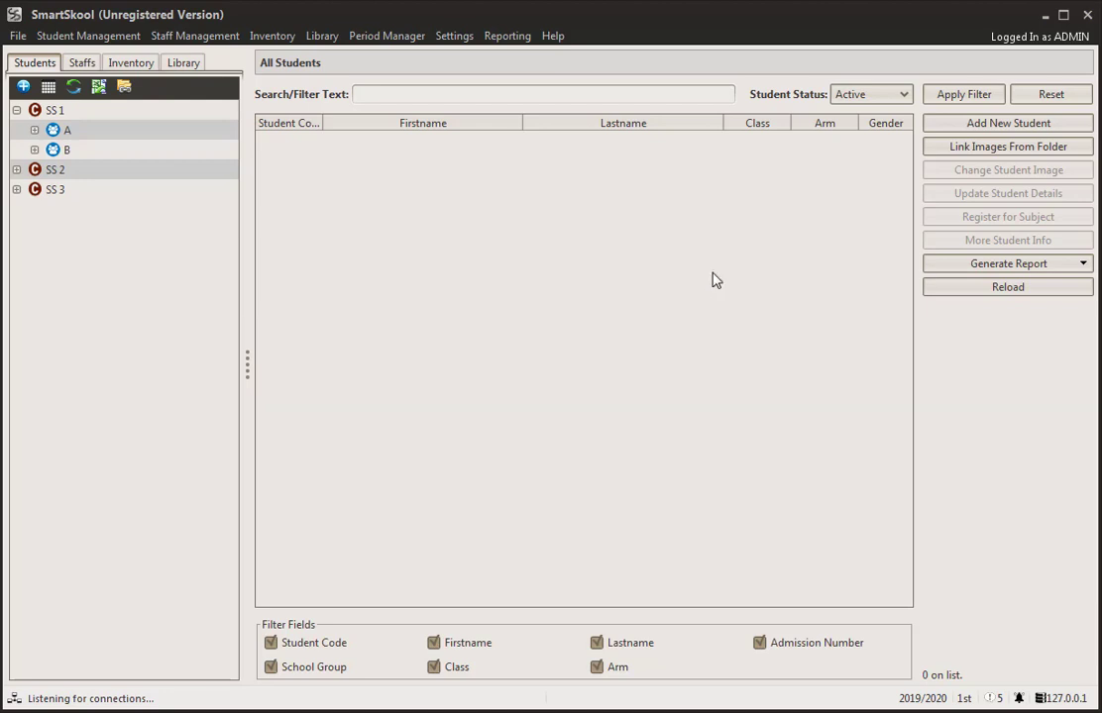
Look over the available commands for student fees, inventory, library, settings, help and staff management
{"action": "left_click", "coordinate": [98, 37]}
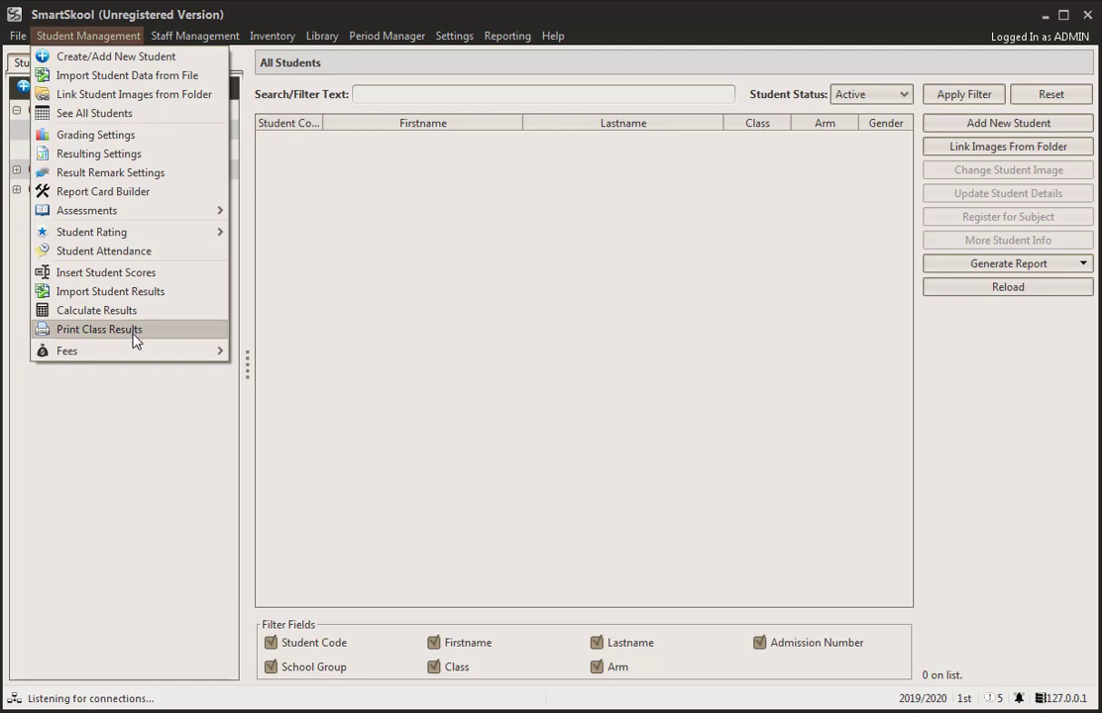
{"action": "mouse_move", "coordinate": [132, 354]}
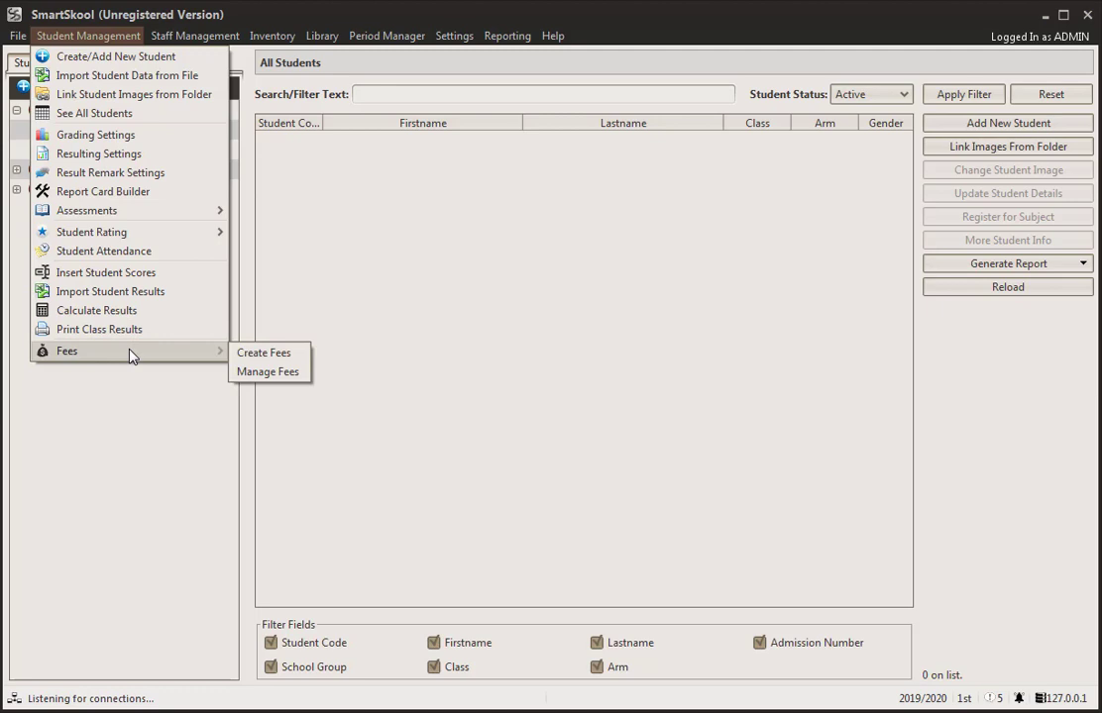
{"action": "mouse_move", "coordinate": [181, 45]}
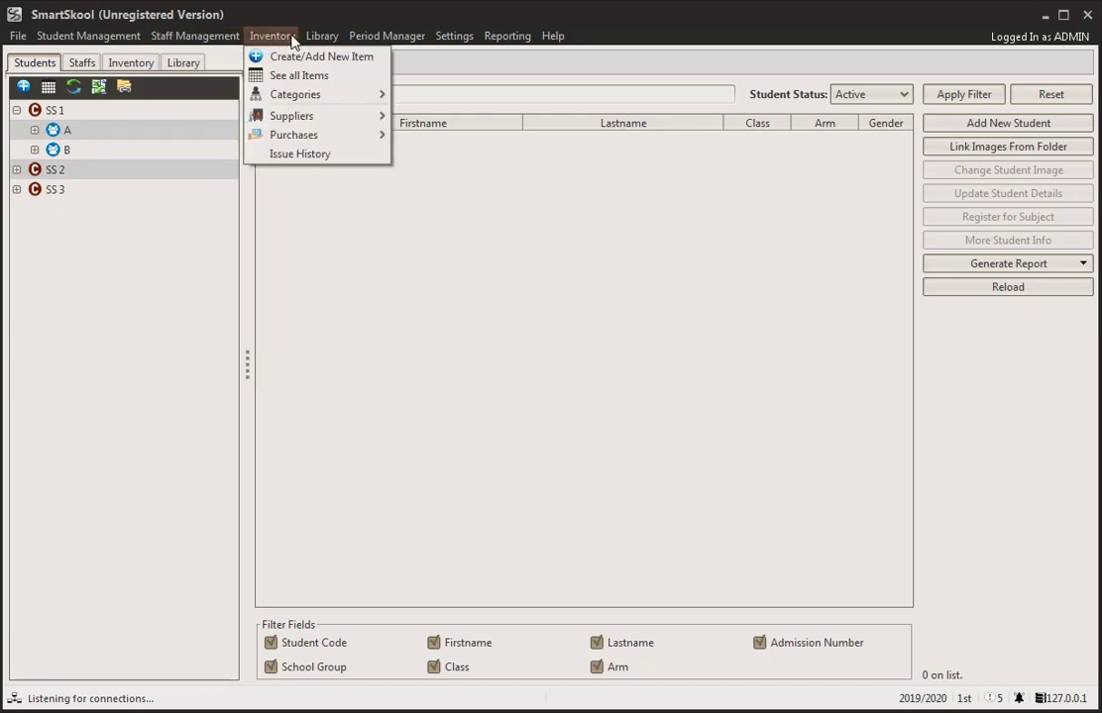
{"action": "mouse_move", "coordinate": [322, 40]}
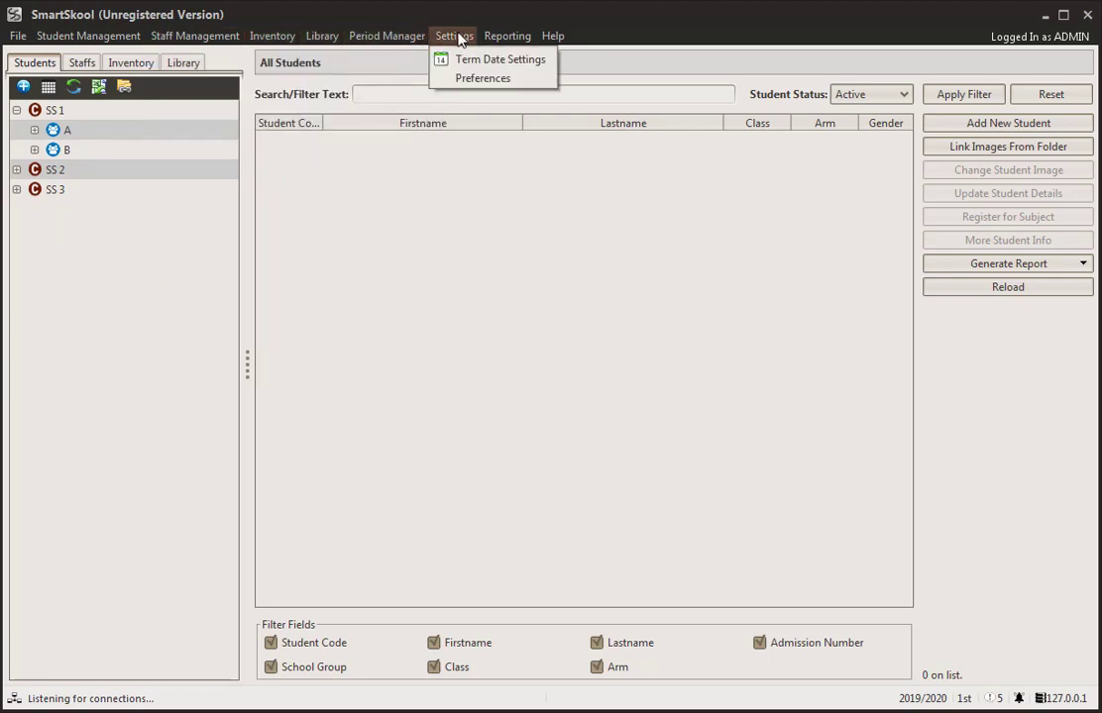
{"action": "mouse_move", "coordinate": [565, 40]}
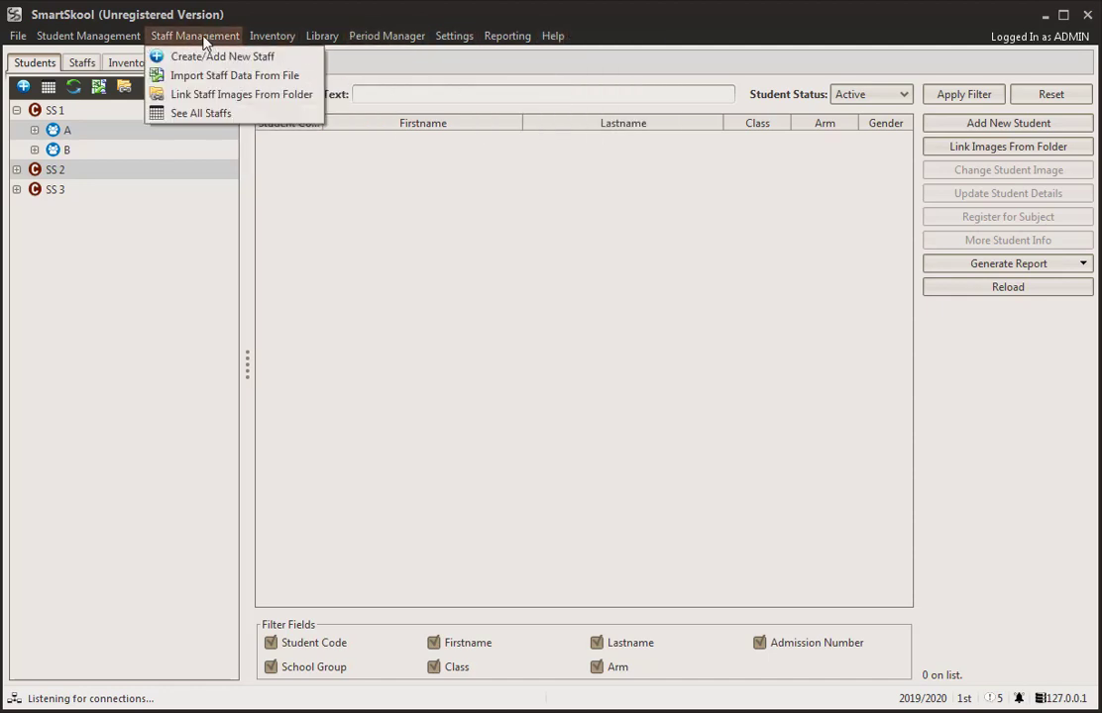